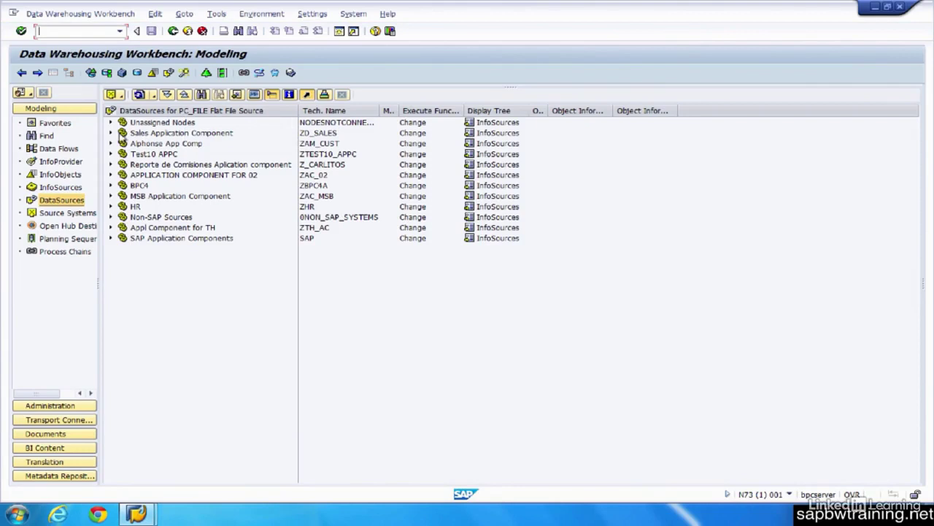
Step: Expand Sales Application Component to list Product - Attributes, Product_Texts and Sales Data
click(111, 134)
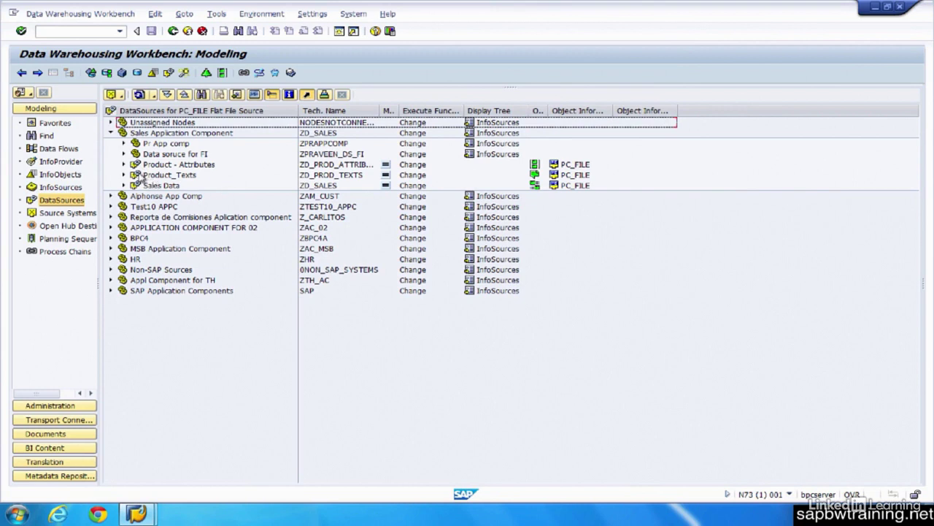
Step: Open DataSource ZD_PROD_ATTRIBUTES and check its extraction settings, keeping the separator data format
double_click(189, 165)
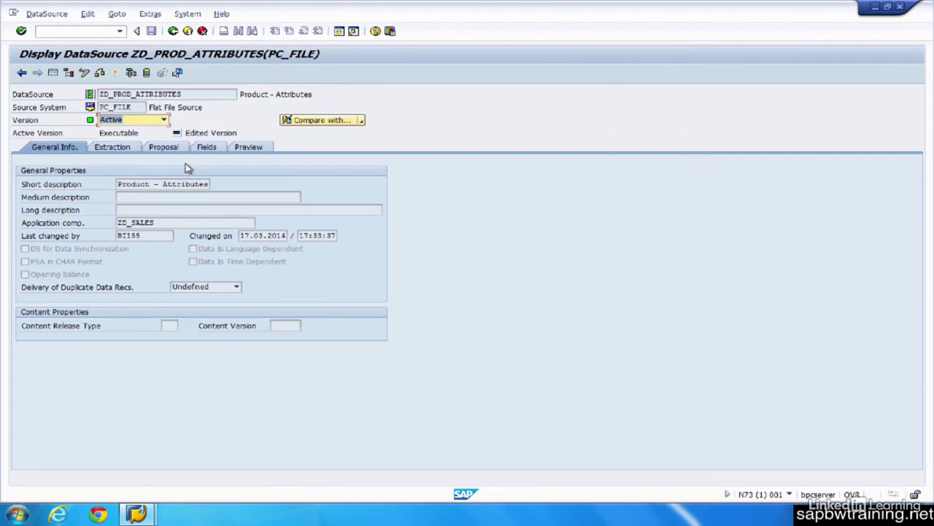
click(123, 148)
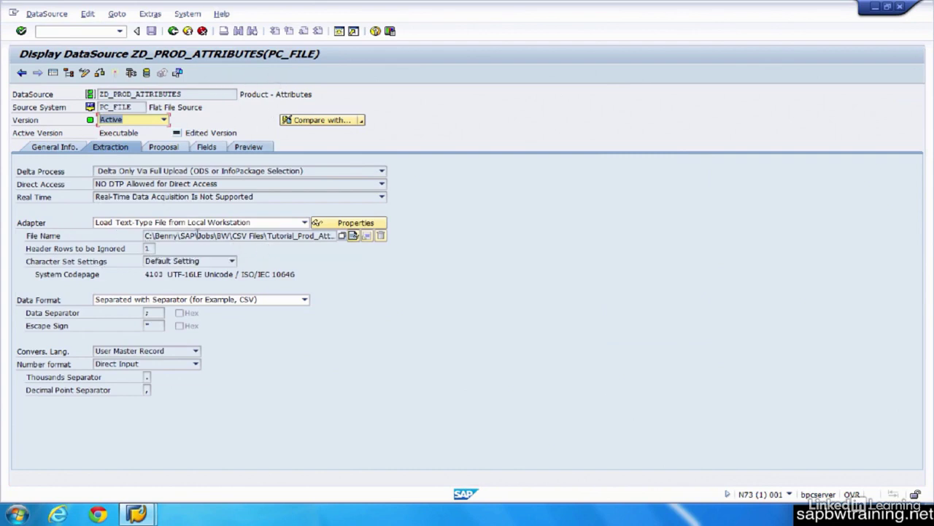
click(267, 306)
click(266, 307)
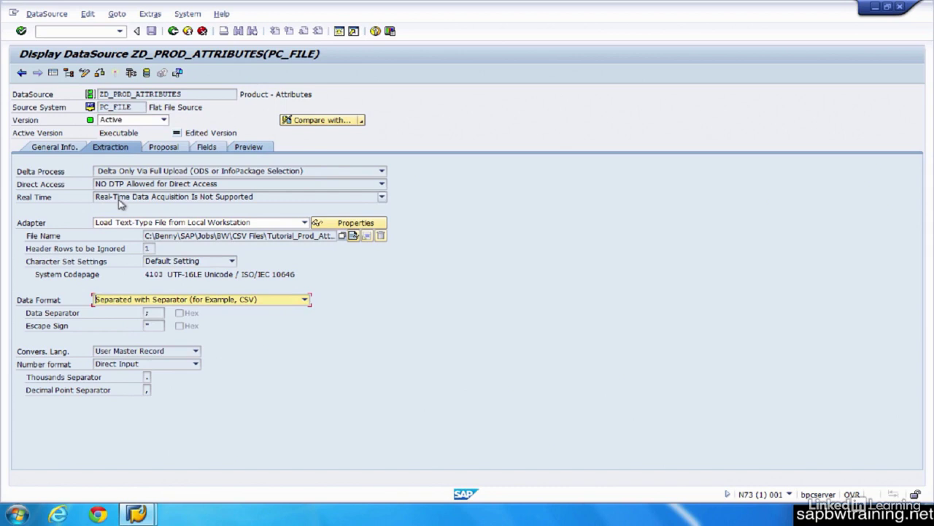
Step: Review the field proposal, field attributes and preview settings, ending on General Info
click(156, 146)
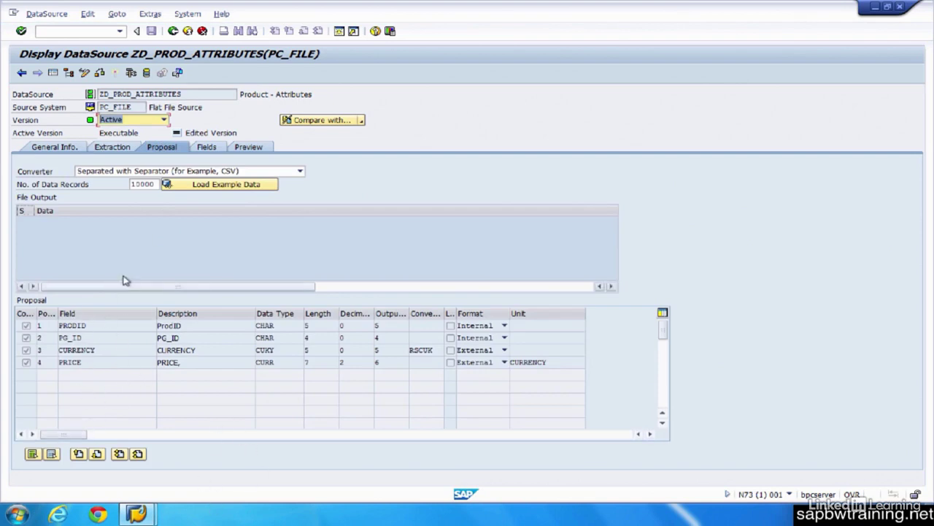
click(208, 148)
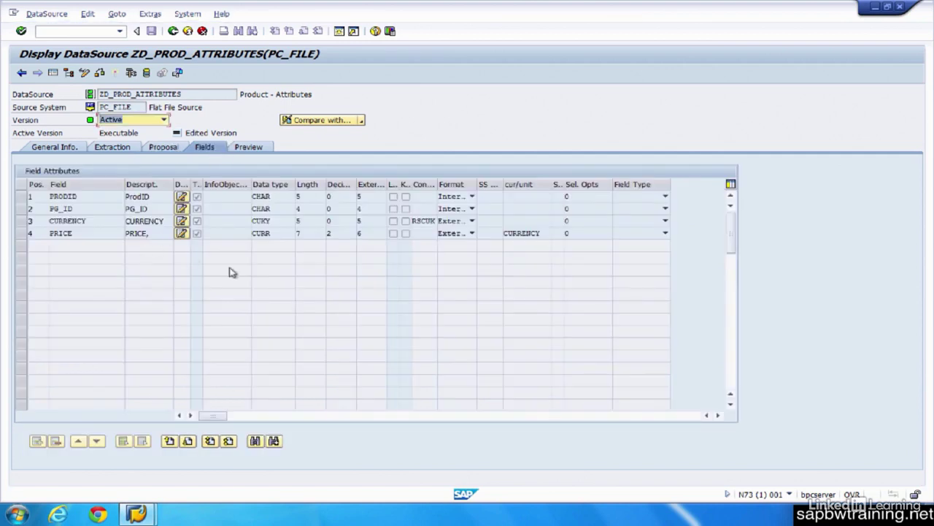
click(257, 148)
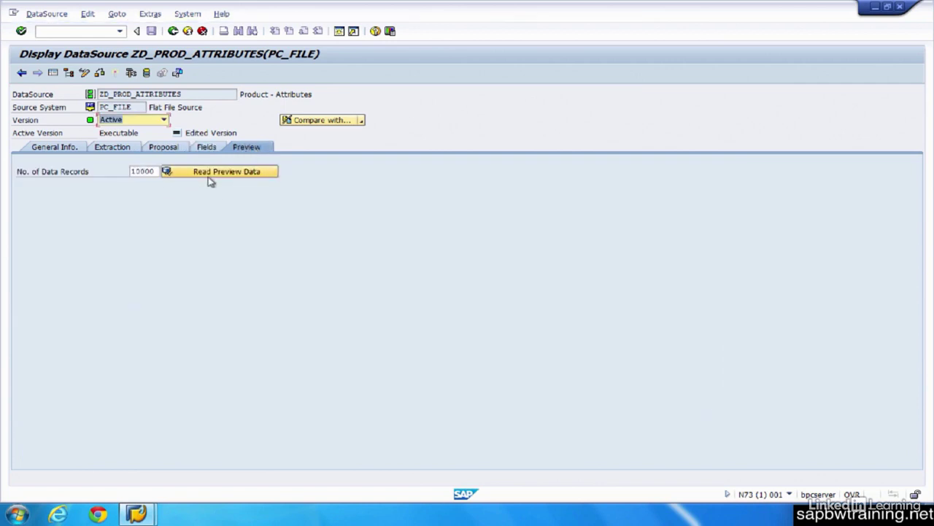
click(210, 152)
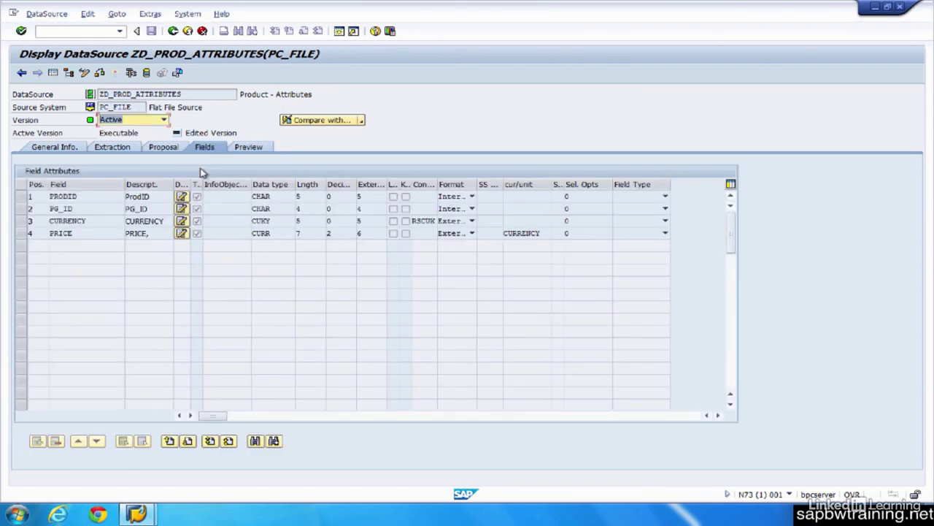
click(51, 147)
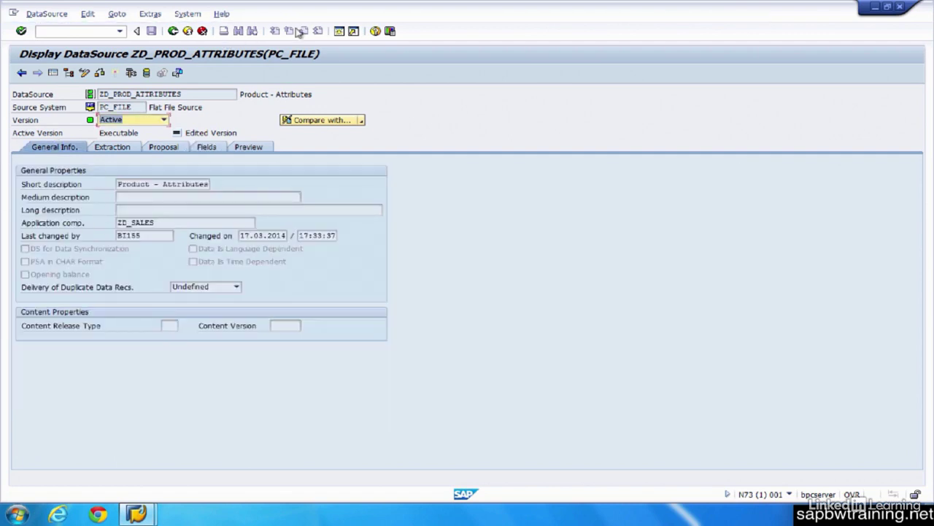
Step: Revisit the Extraction, Proposal and Fields tabs, ending on Preview with 10000 records
click(121, 148)
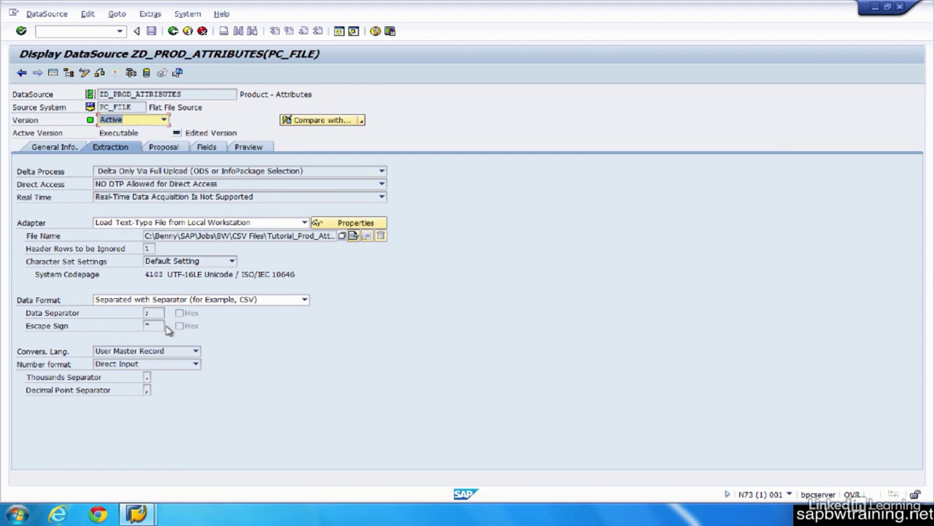
click(173, 148)
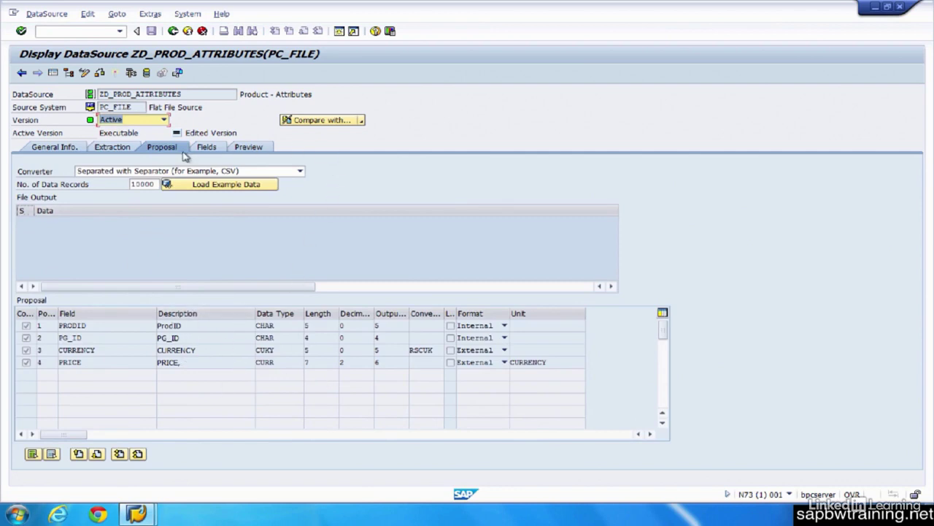
click(219, 146)
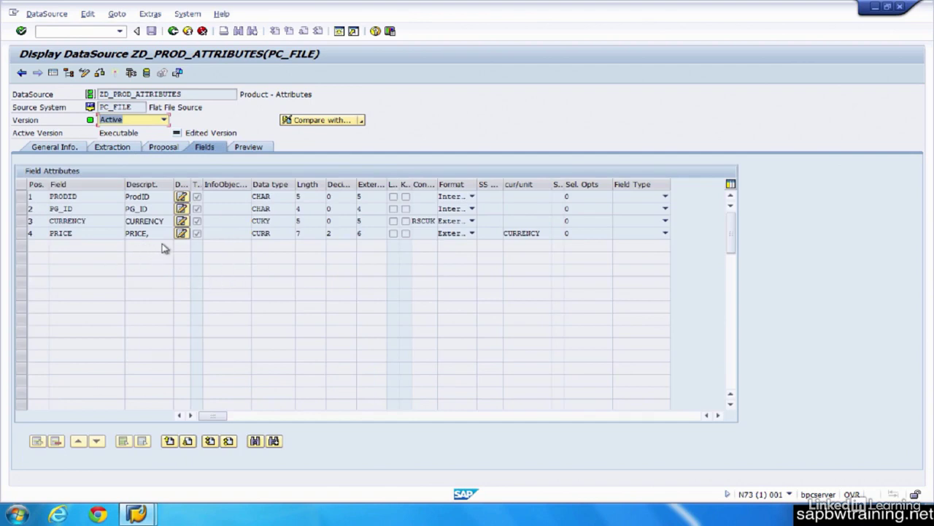
click(255, 148)
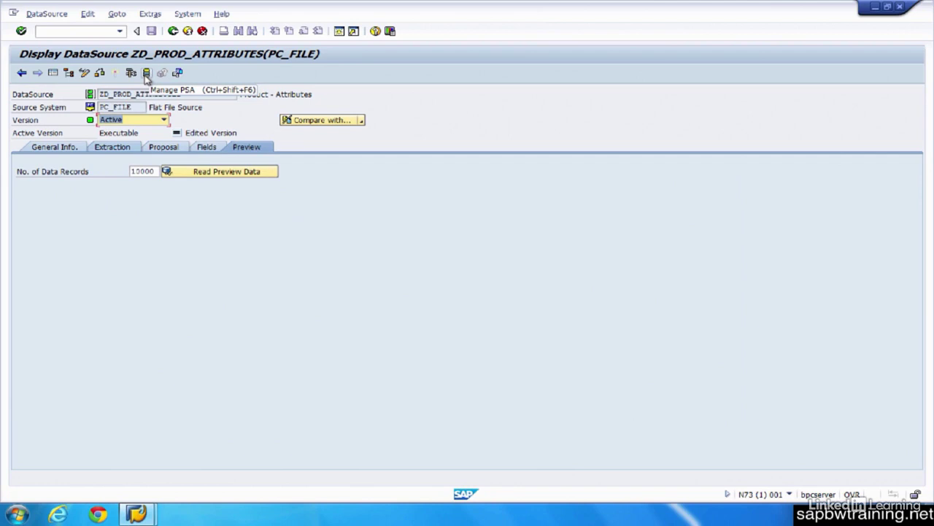
click(146, 76)
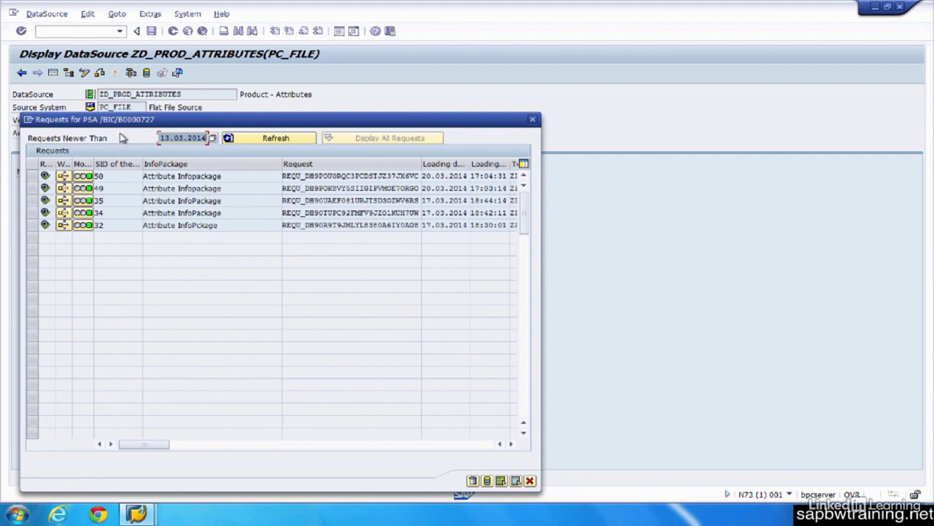
click(42, 175)
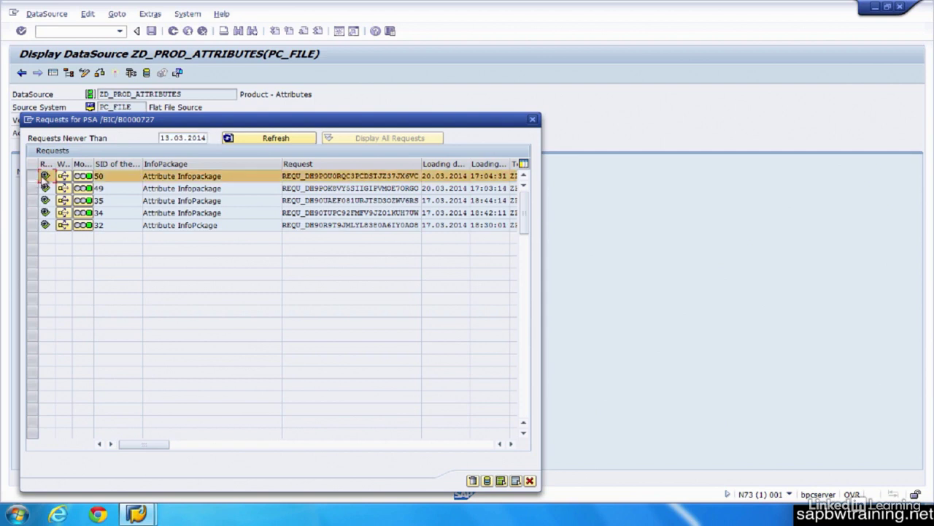
click(487, 480)
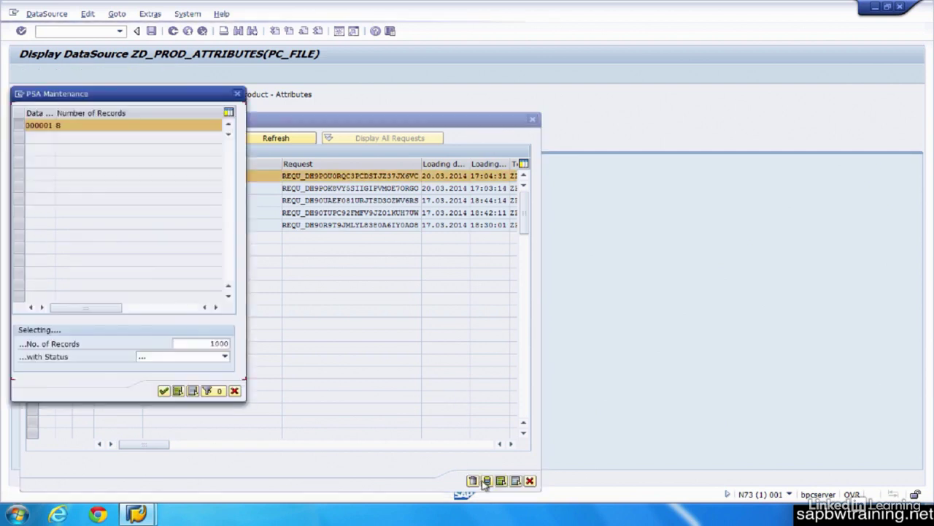
click(164, 391)
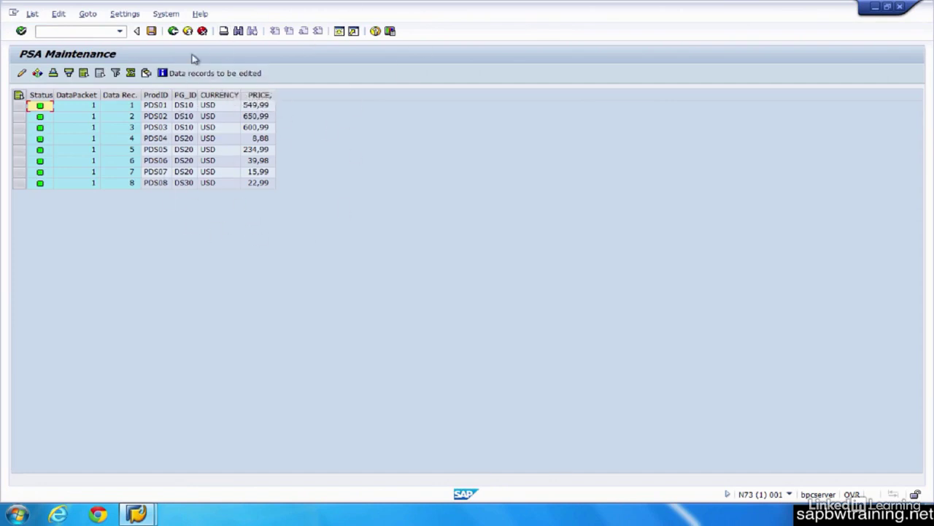
click(174, 32)
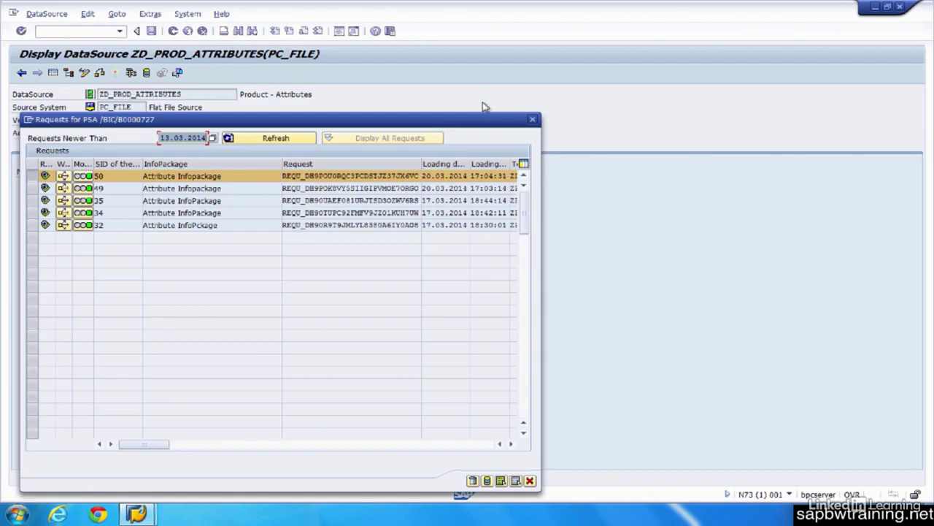
Step: Reopen the PSA request list and display all records of request 50 in PSA maintenance
click(531, 119)
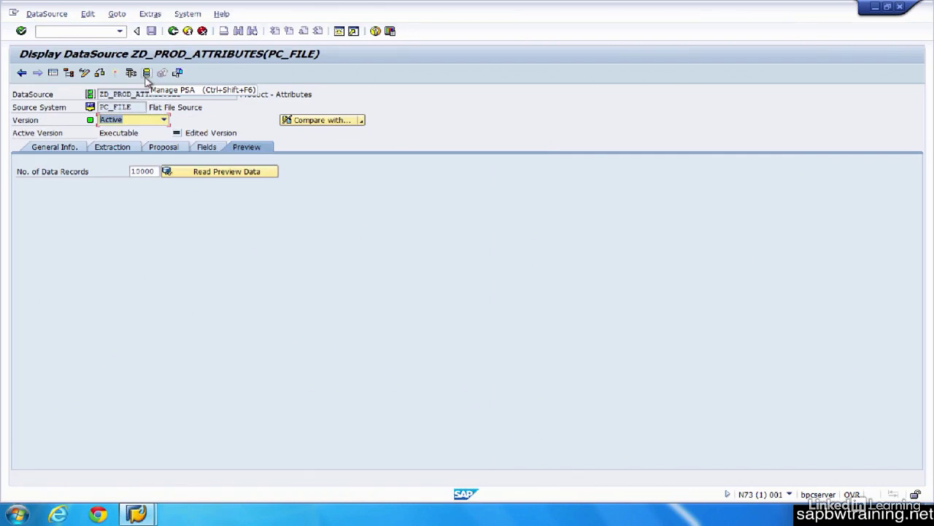
click(146, 73)
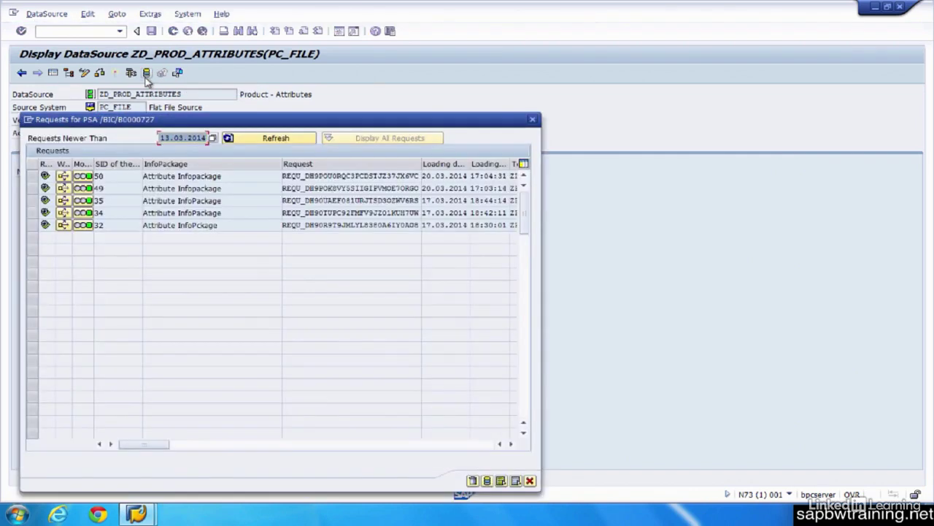
click(32, 177)
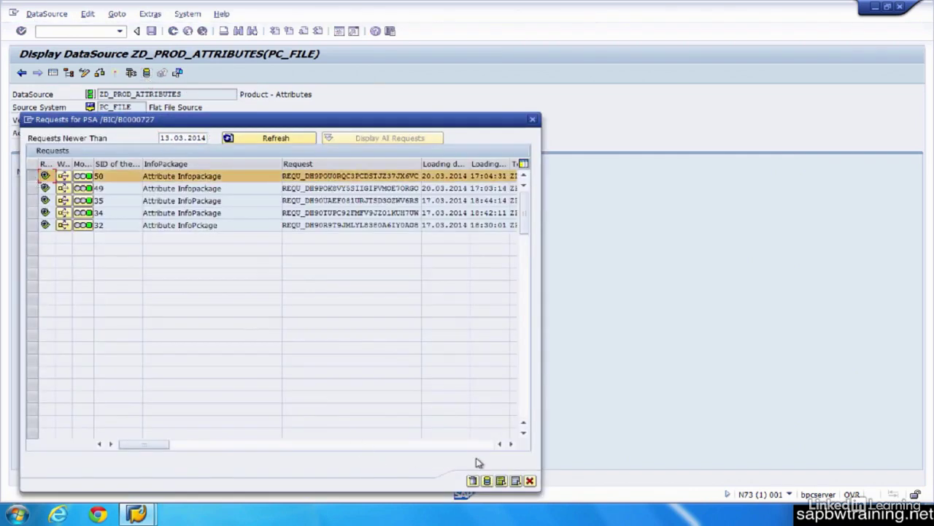
click(487, 481)
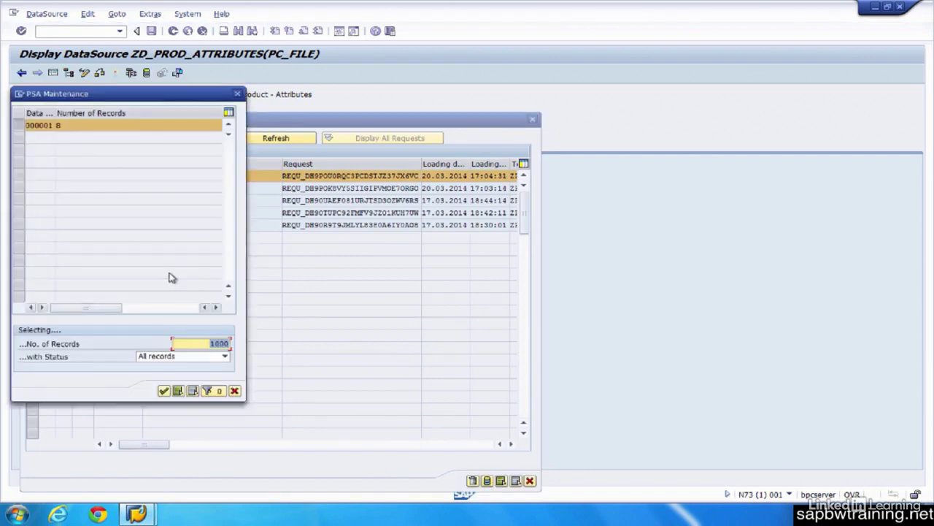
click(163, 391)
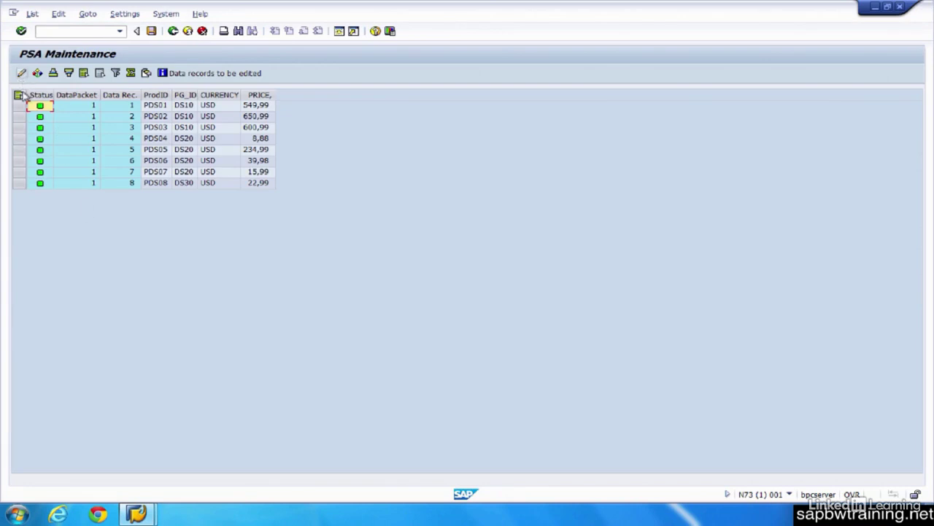
Step: Start editing record PDS01's price, then cancel, leaving it at 549,99
click(20, 105)
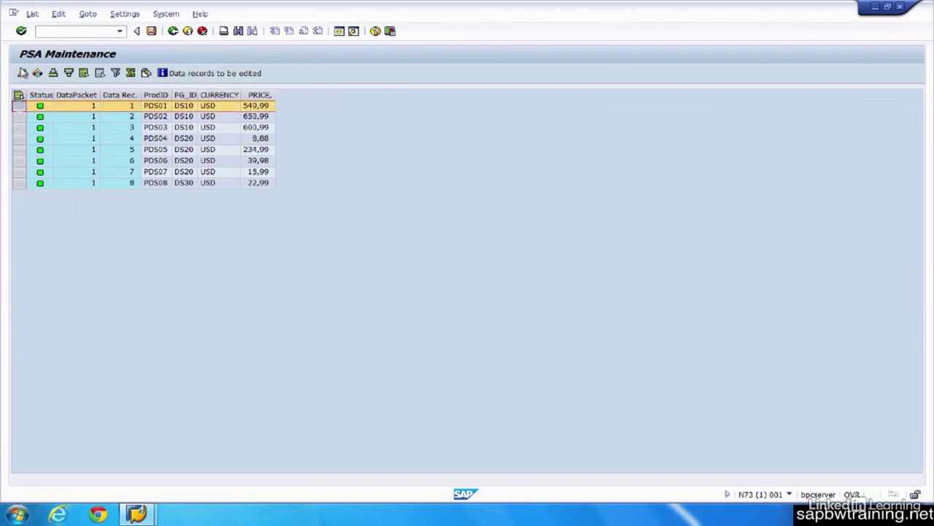
click(22, 73)
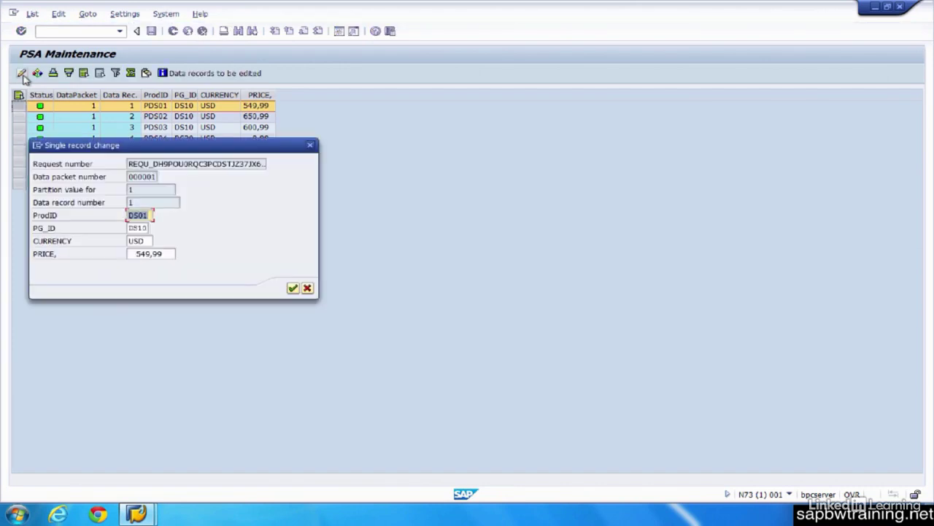
click(150, 254)
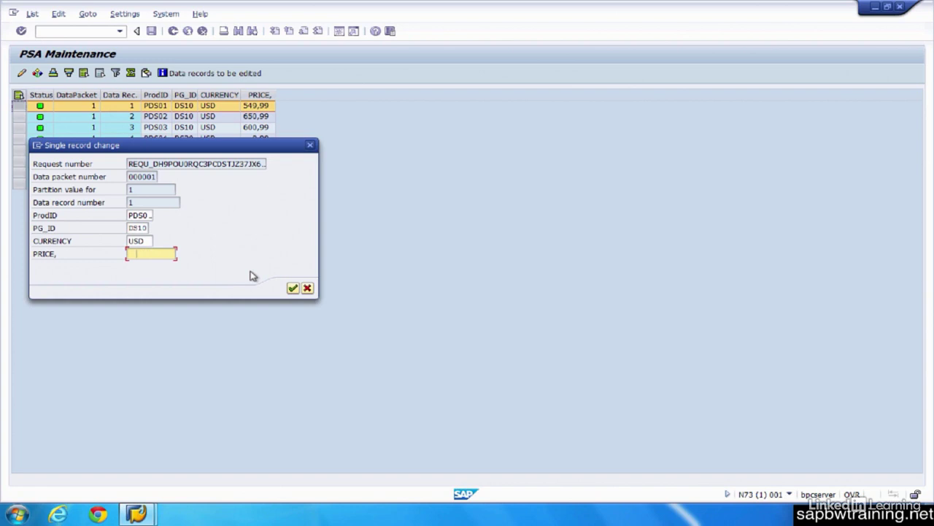
click(307, 288)
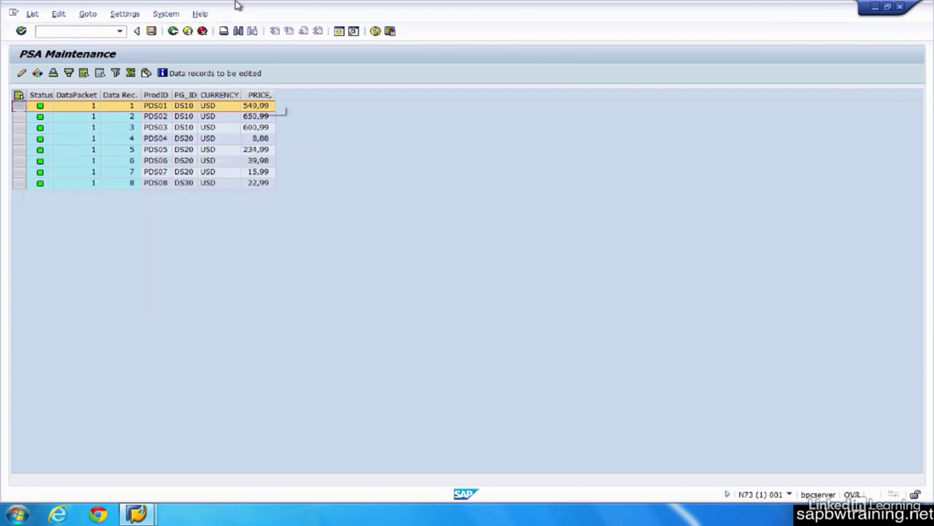
Step: Close the Requests for PSA list to get back to the ZD_PROD_ATTRIBUTES preview
click(173, 30)
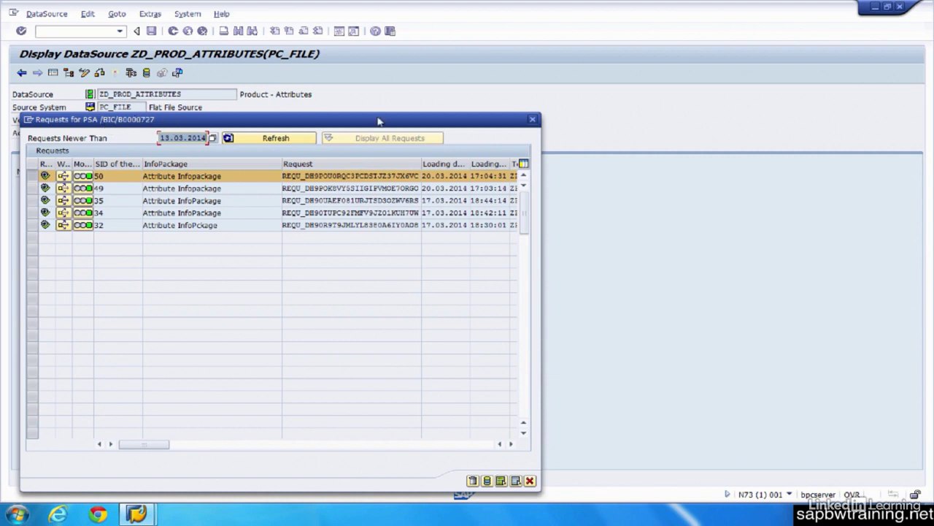
click(532, 122)
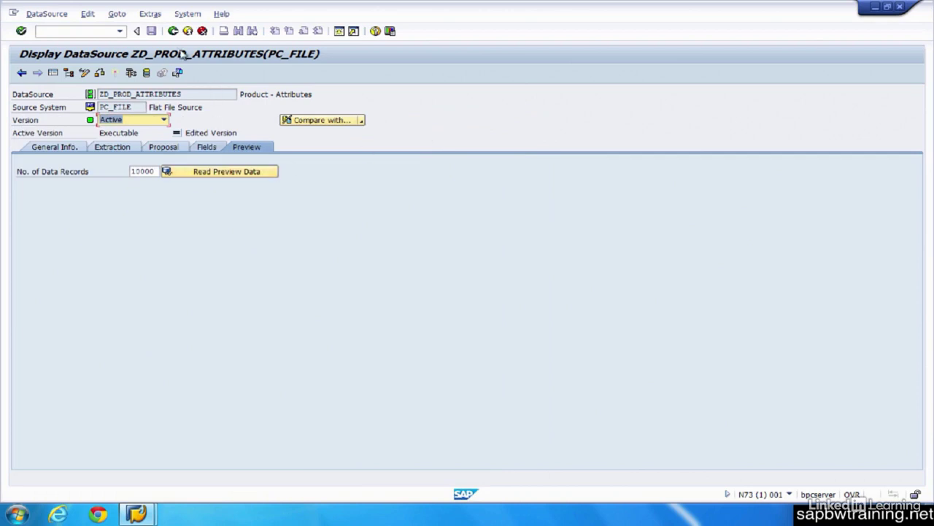
Step: Go back and open the first Attribute InfoPackage under Product - Attributes
click(173, 31)
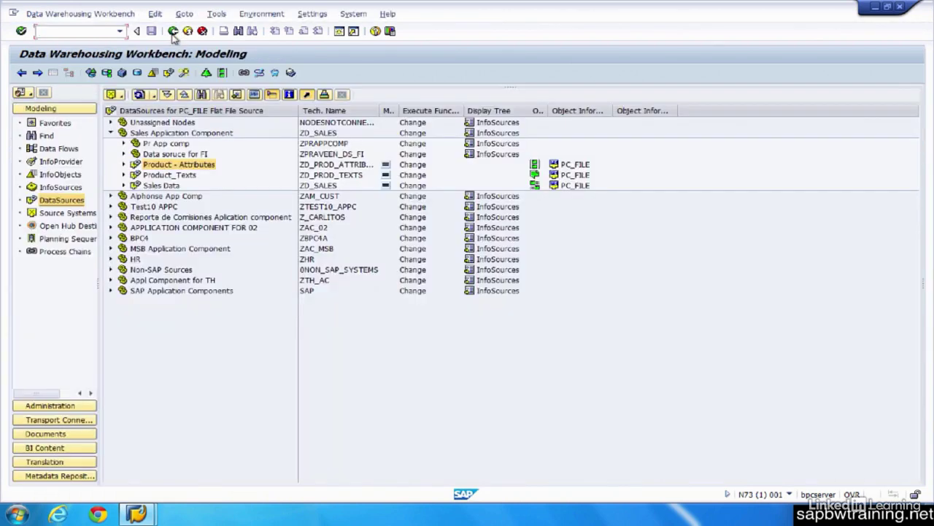
click(124, 165)
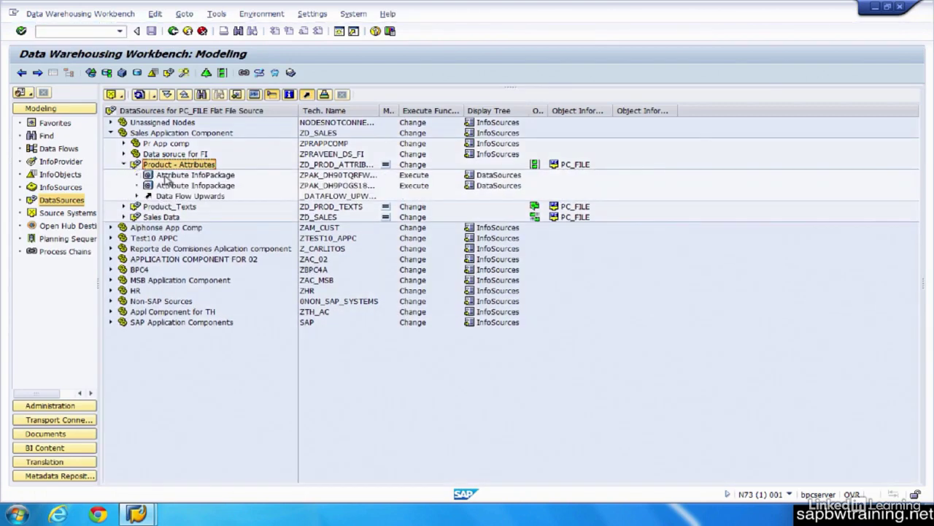
double_click(166, 177)
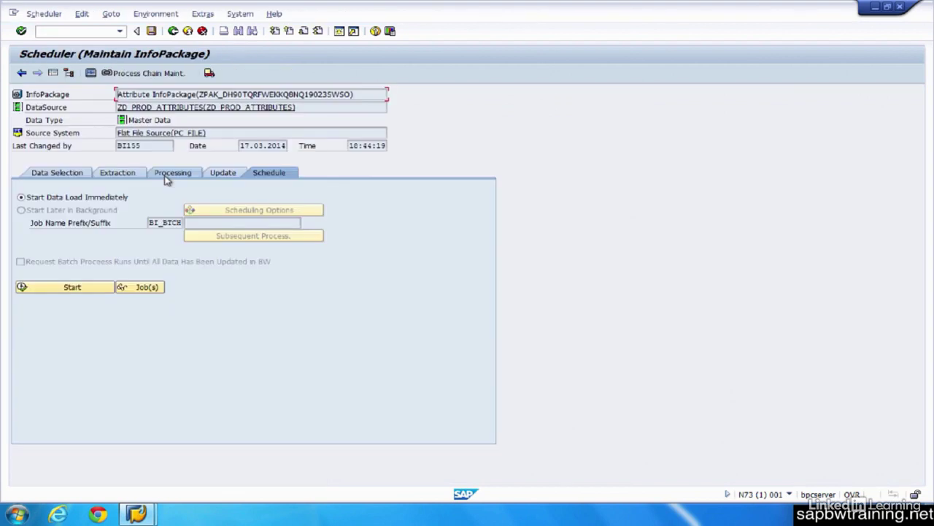
Step: Review the InfoPackage tabs, ending on scheduling: Only PSA, Full update, immediate start
click(79, 174)
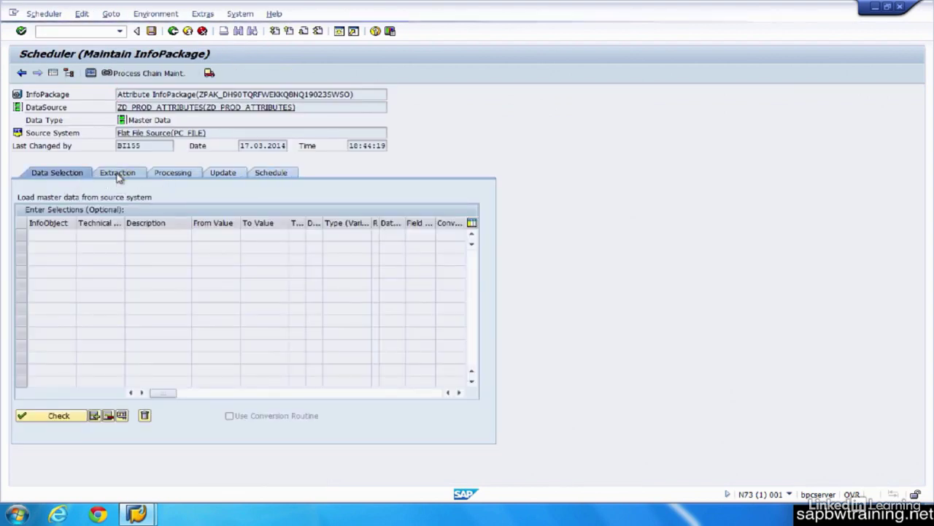
click(119, 176)
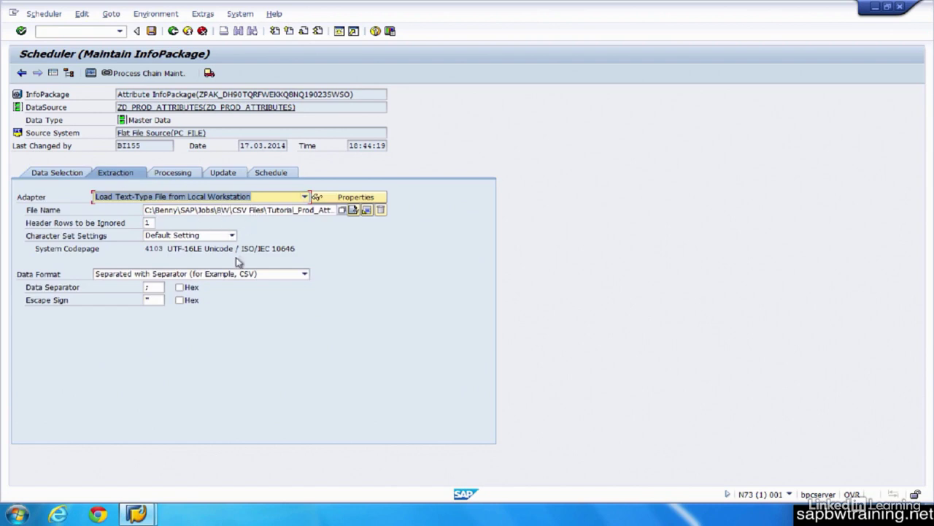
click(174, 175)
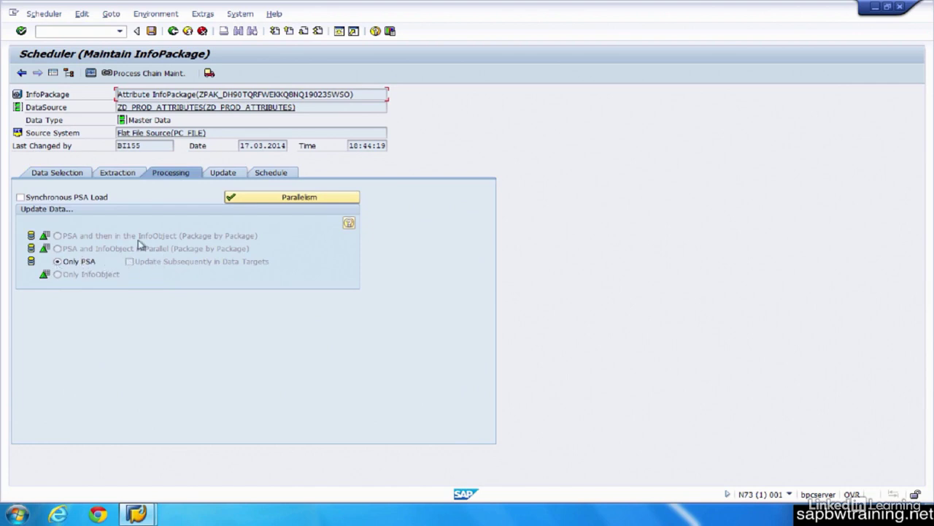
click(230, 173)
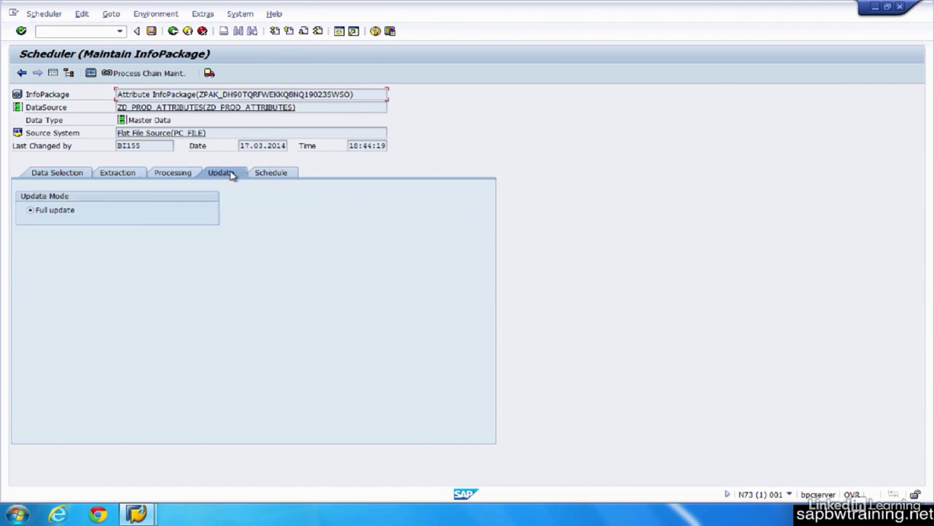
click(54, 212)
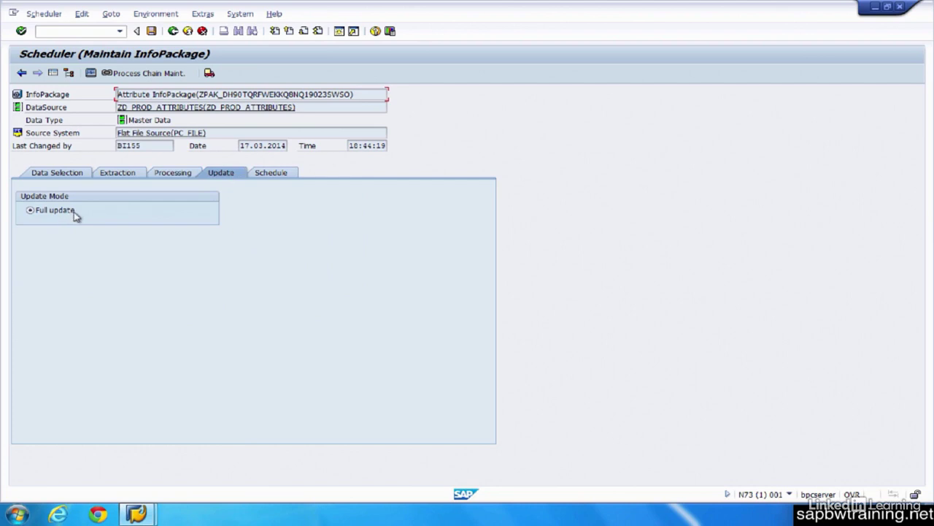
click(291, 178)
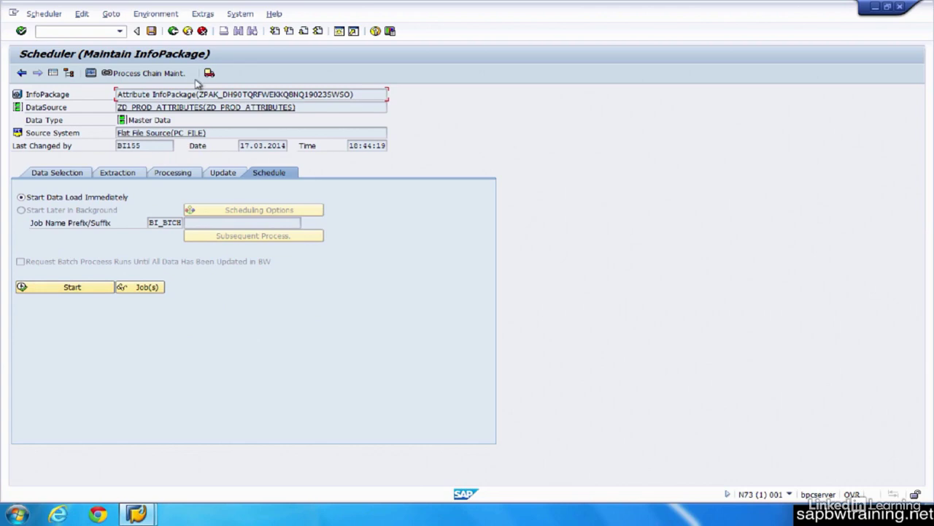
Step: Switch to the InfoProvider tree, collapse InfoArea - Demo, and expand Human Resources and HR_TEST
click(173, 30)
click(61, 161)
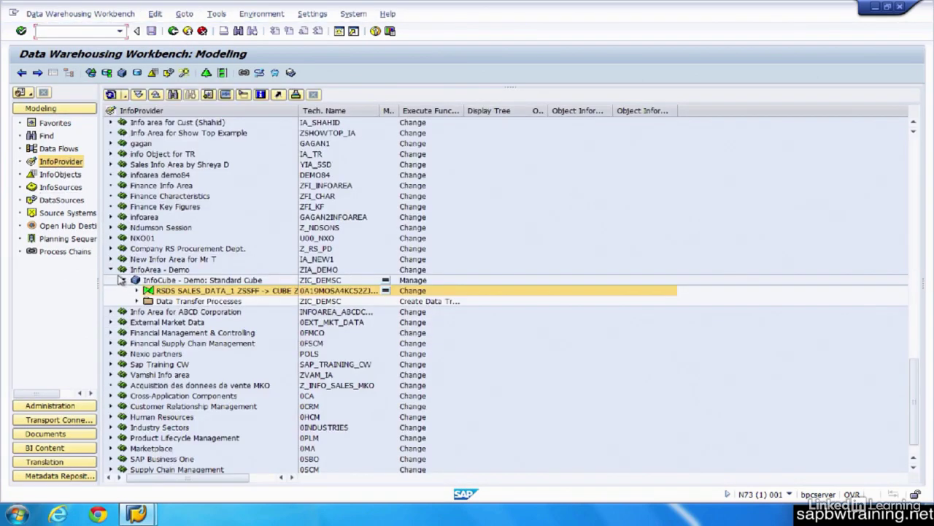
click(113, 270)
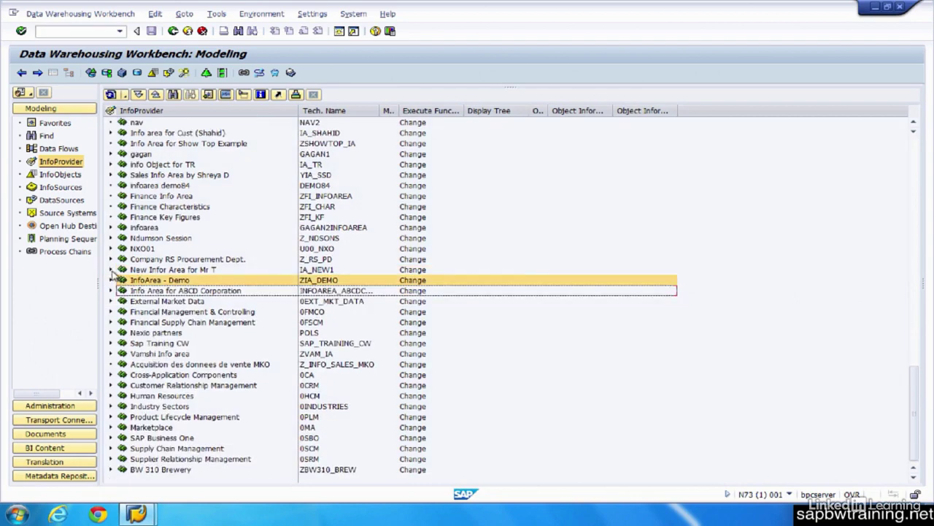
click(111, 427)
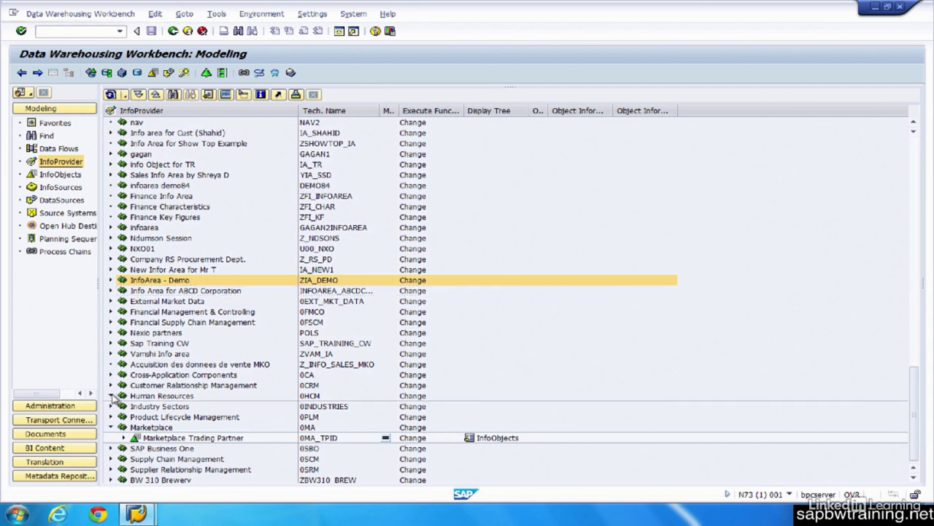
click(112, 396)
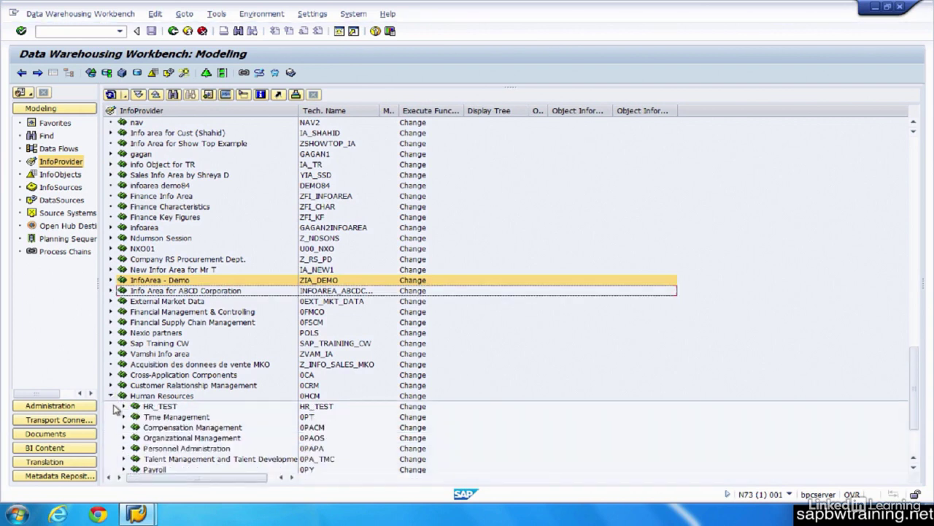
click(123, 406)
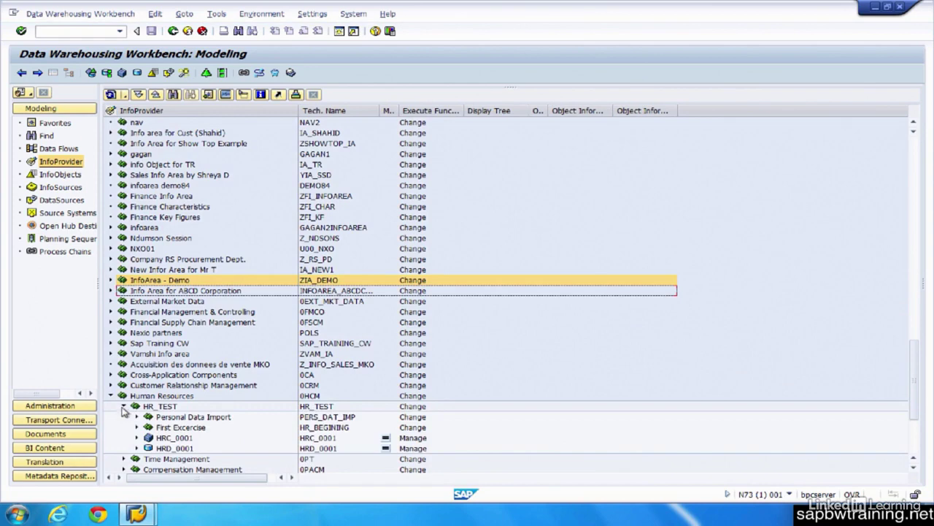
Step: Expand HRD_0001 and HRC_0001 to show their transformations and Data Transfer Processes
click(173, 448)
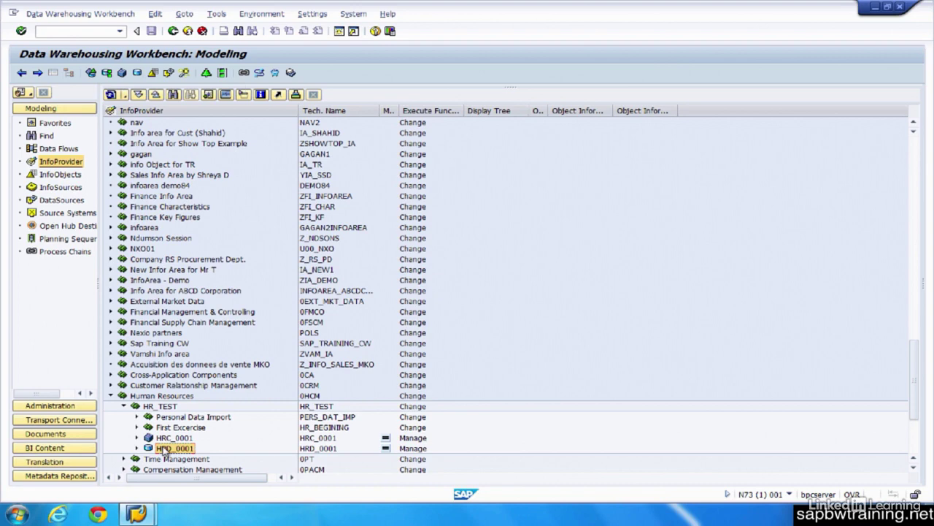
click(137, 448)
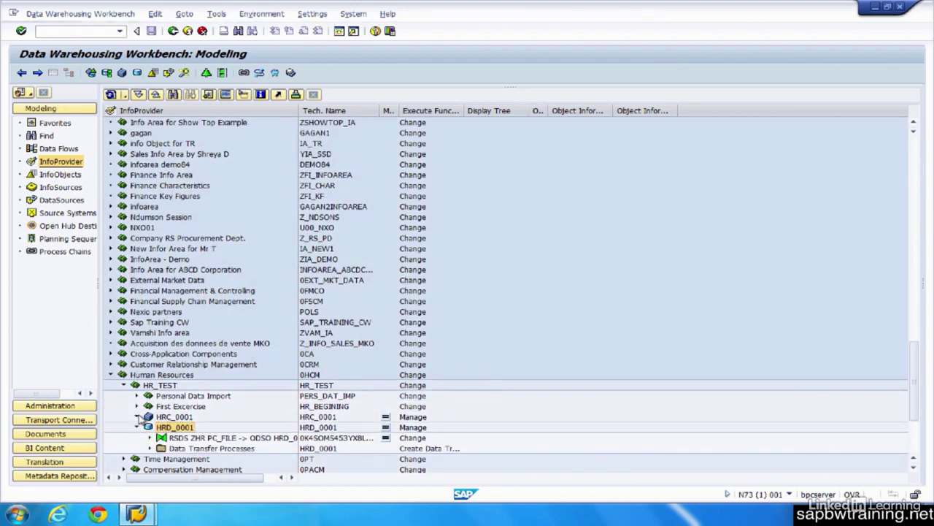
click(137, 416)
click(149, 417)
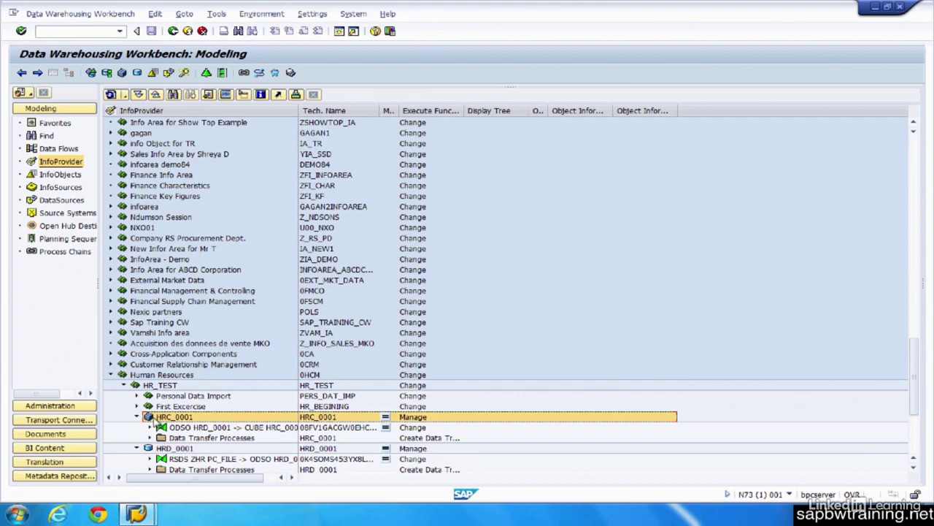
click(161, 448)
scroll(159, 448, down, 1)
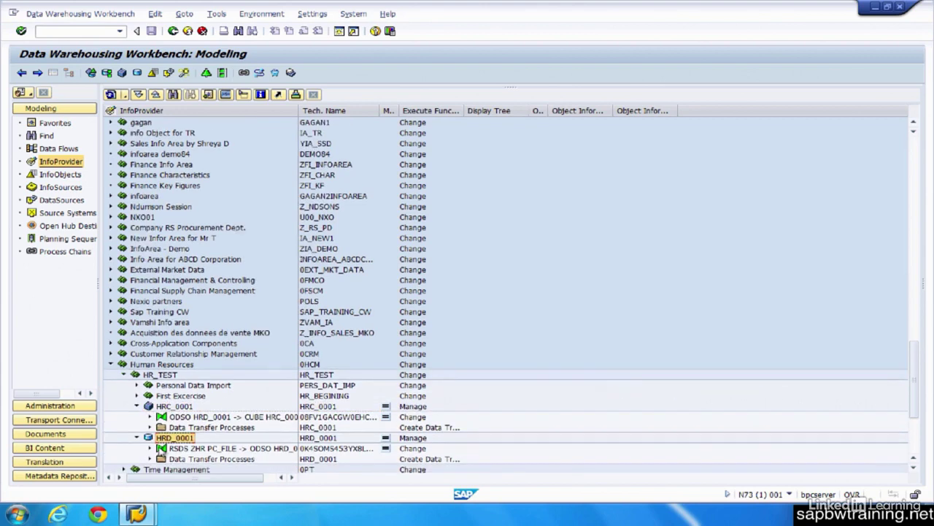
scroll(160, 453, down, 2)
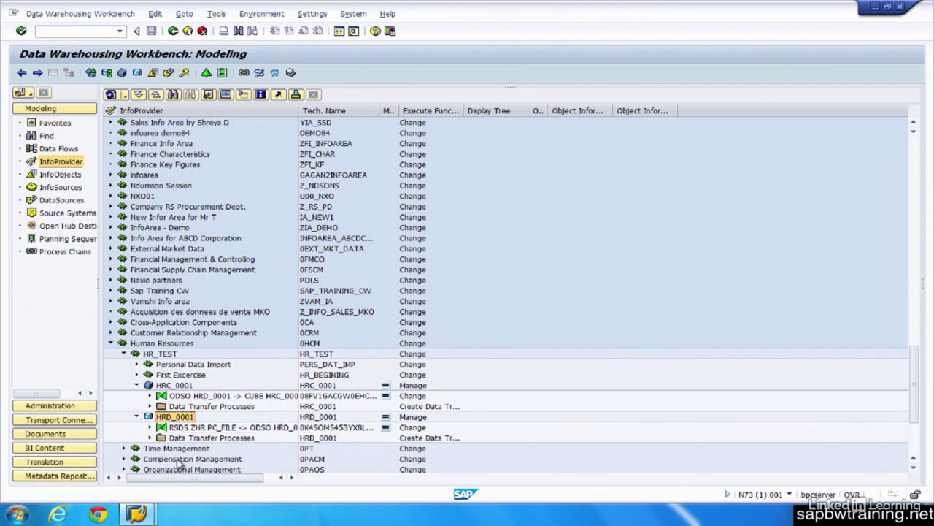
Step: From First Excercise's context menu, create DataStore object ZNEWTEST with description 'test dso'
right_click(165, 376)
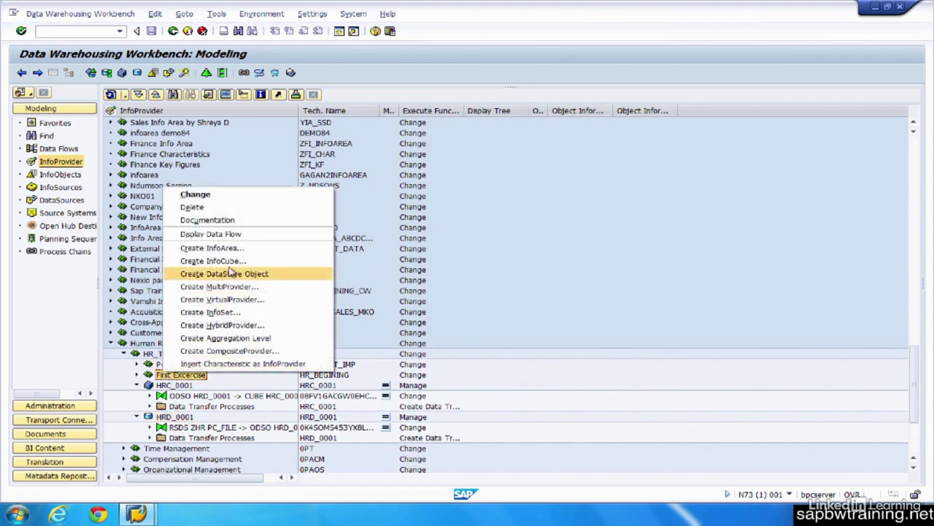
click(218, 273)
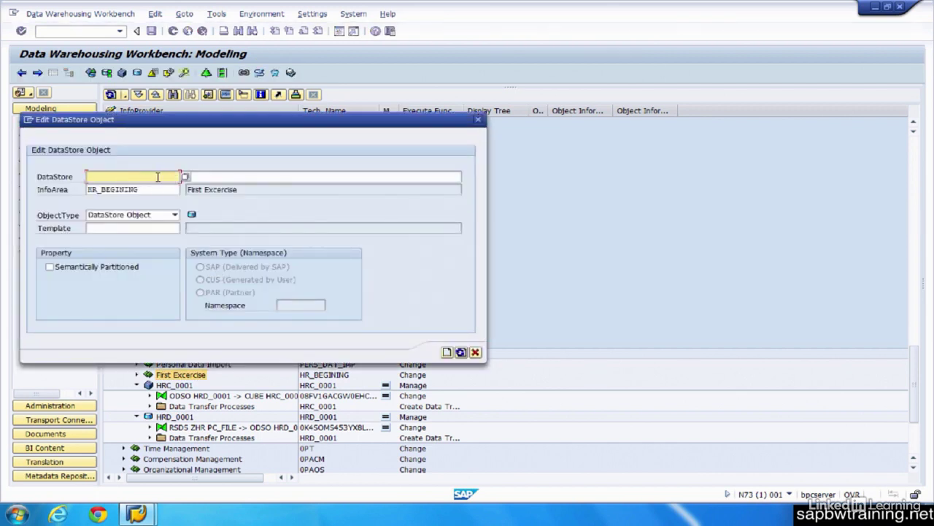
text(znewtest)
key(Tab)
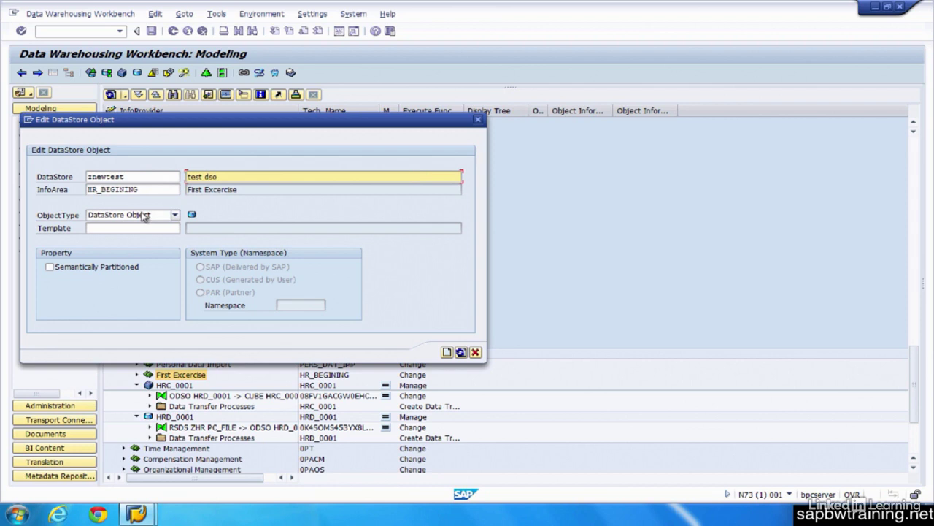
click(447, 352)
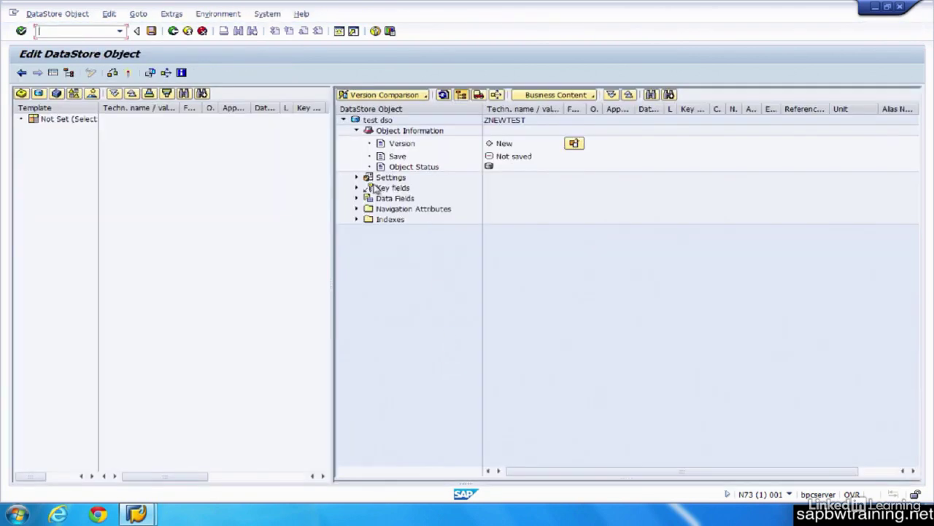
Step: Expand ZNEWTEST's settings, try the Write Optimized type, then revert to Standard
click(357, 178)
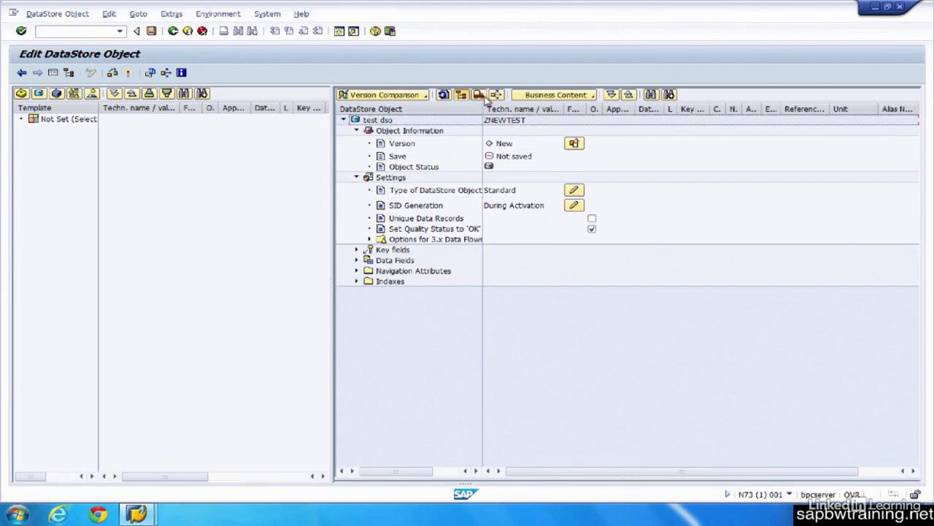
drag(483, 102, 506, 102)
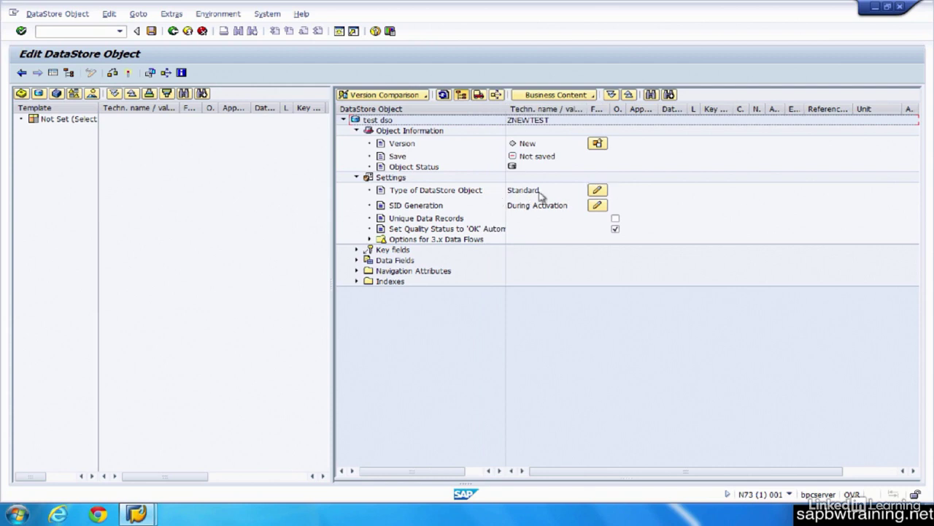
click(597, 191)
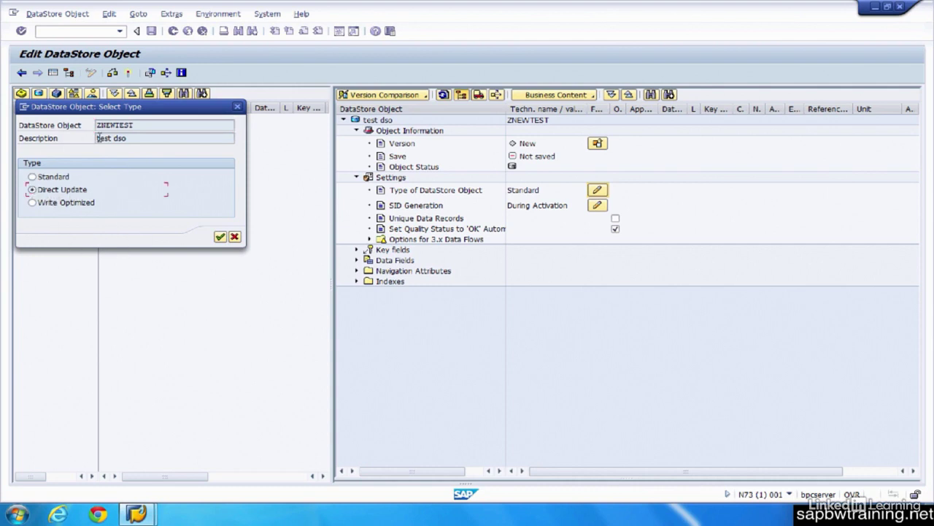
click(78, 208)
key(Up)
key(Up)
click(235, 237)
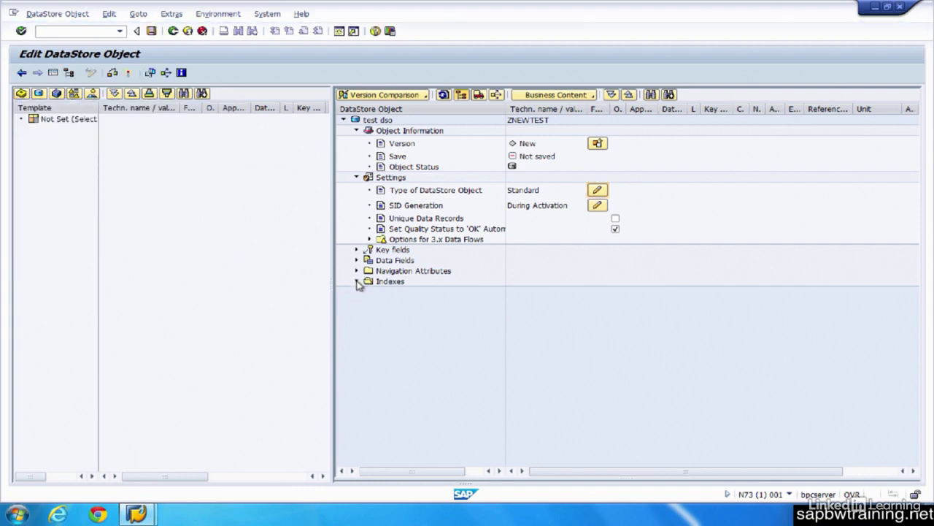
double_click(387, 282)
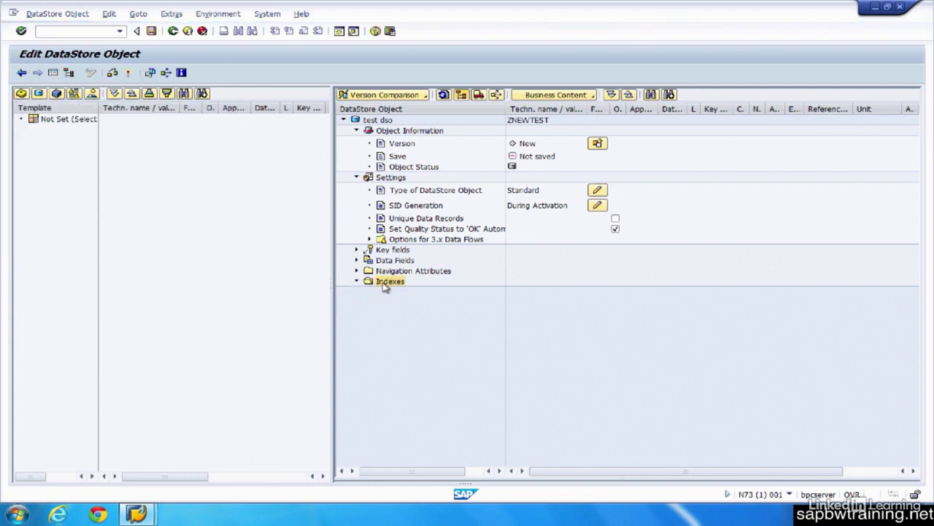
right_click(386, 284)
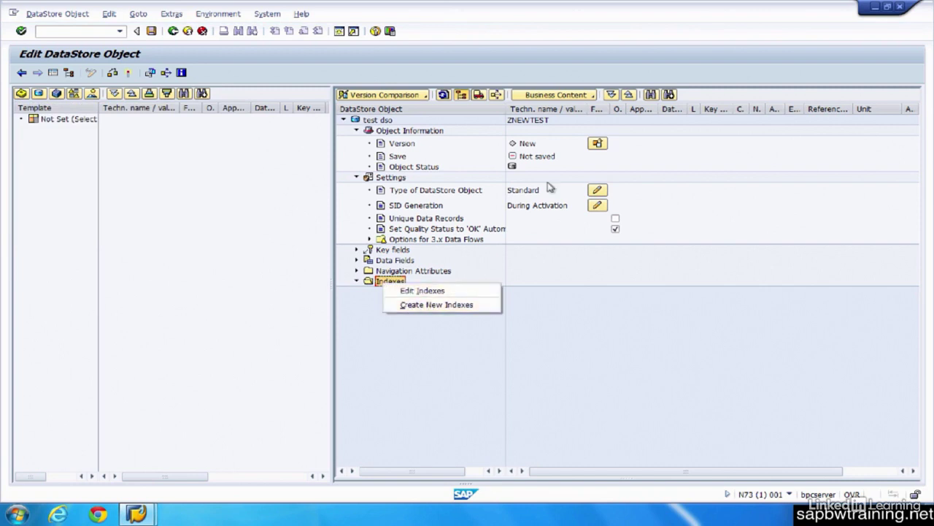
click(598, 190)
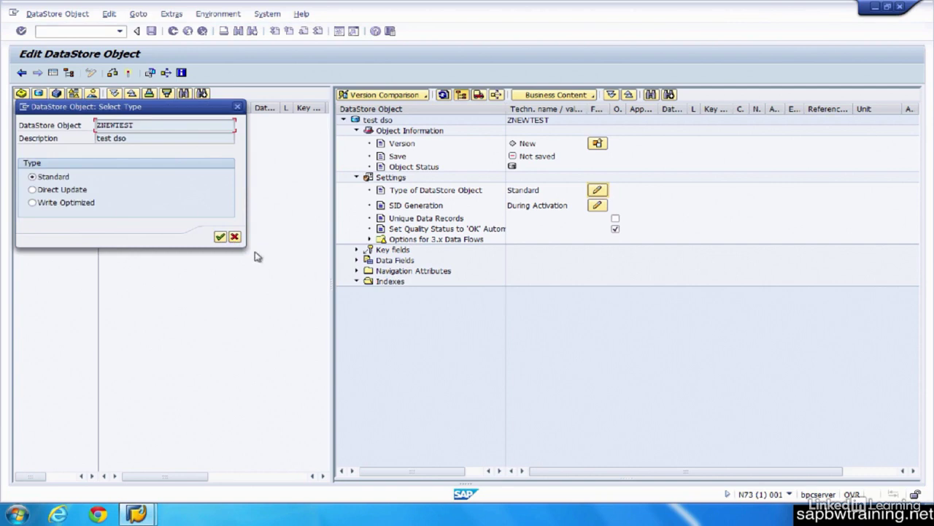
Step: Keep the Standard type and leave the ZNEWTEST editor without saving
key(Return)
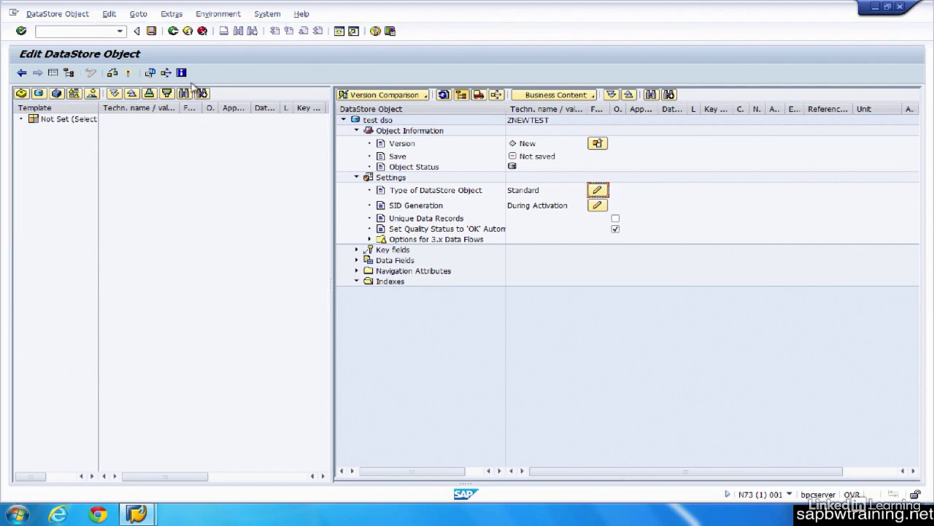
click(171, 31)
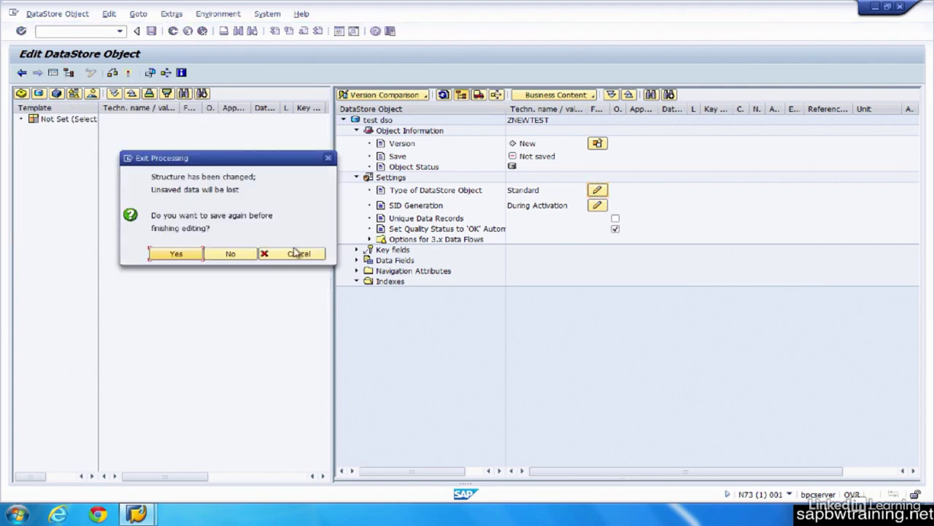
click(230, 254)
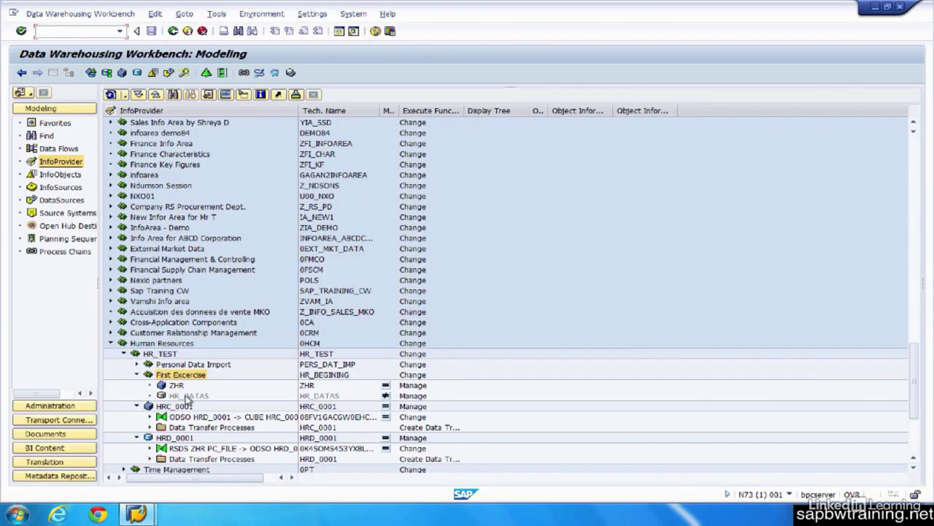
Step: Collapse First Excercise, HRC_0001 and HRD_0001, then bring up HRD_0001's context menu
click(136, 375)
click(137, 384)
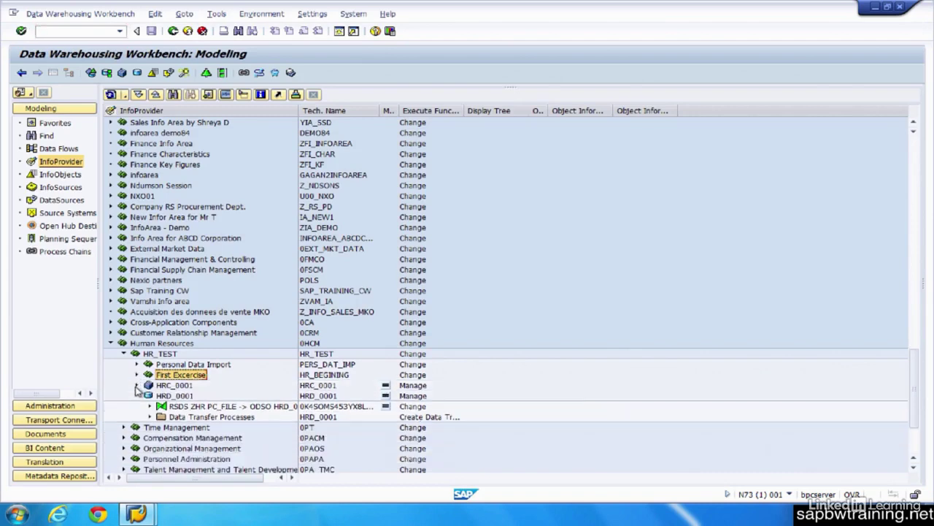
click(137, 395)
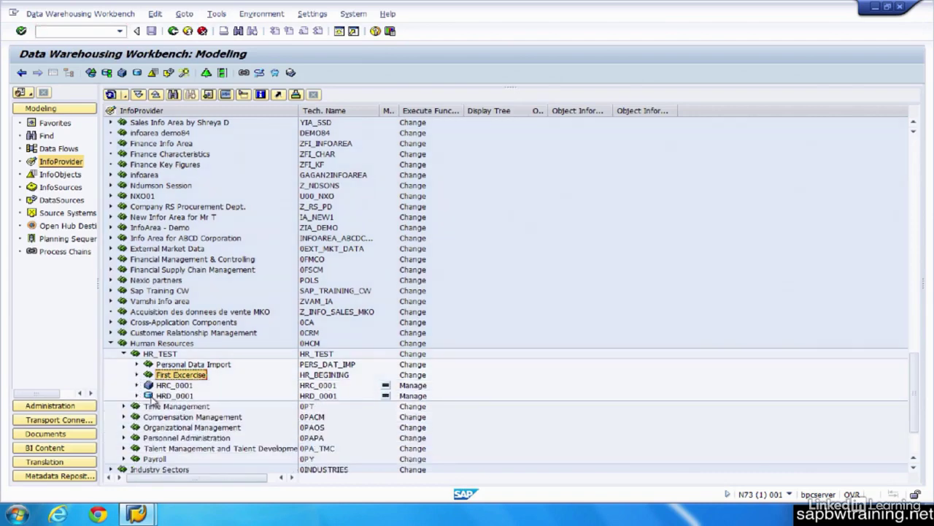
click(168, 396)
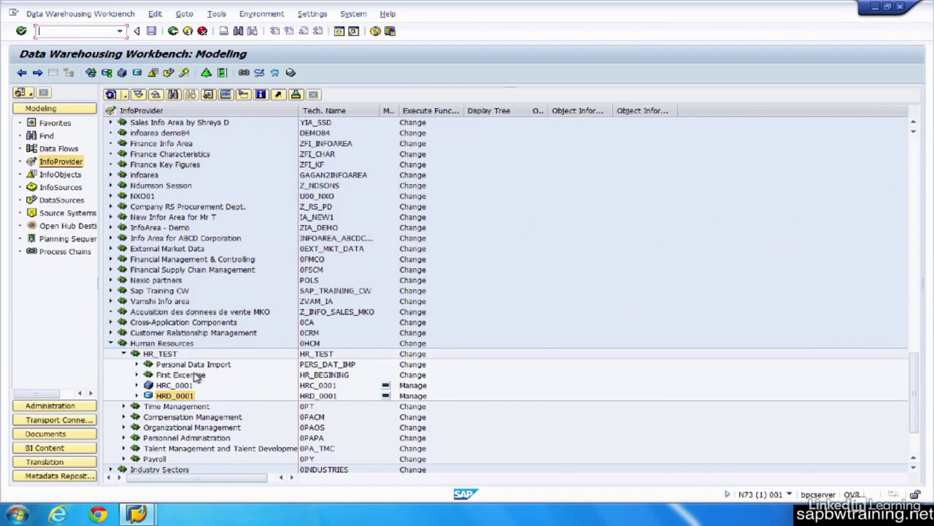
right_click(156, 398)
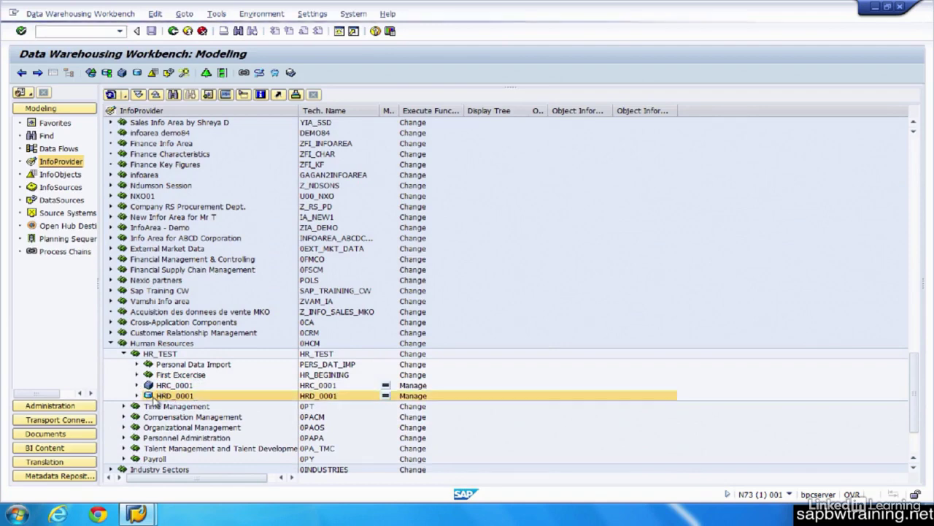
click(342, 400)
click(177, 398)
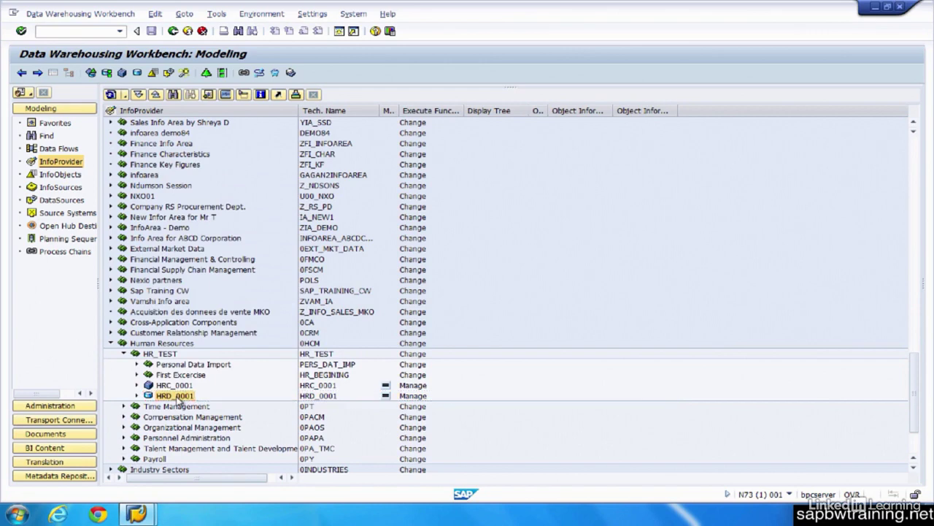
right_click(177, 398)
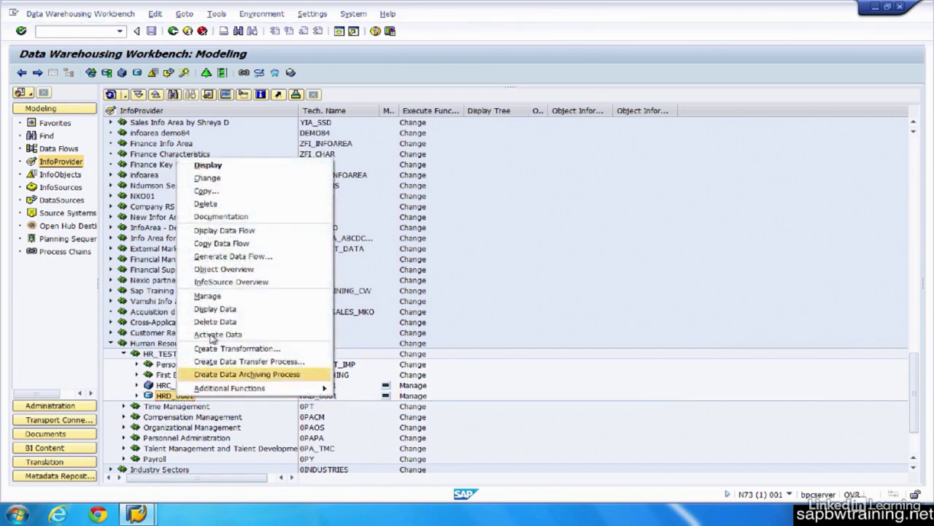
click(228, 300)
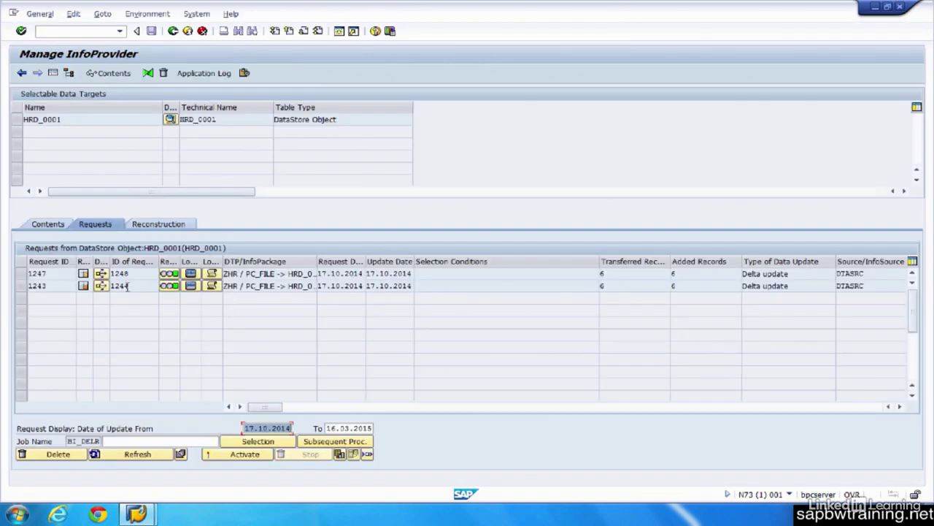
click(48, 226)
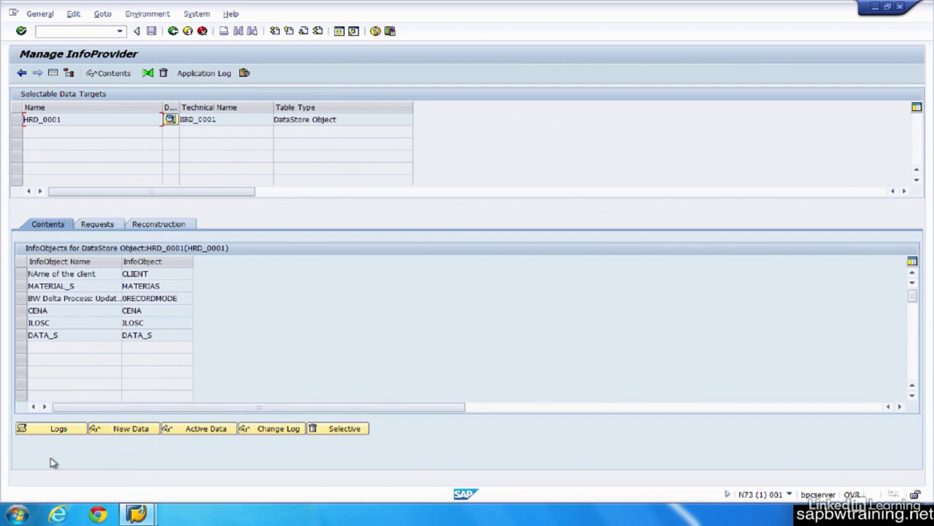
click(97, 224)
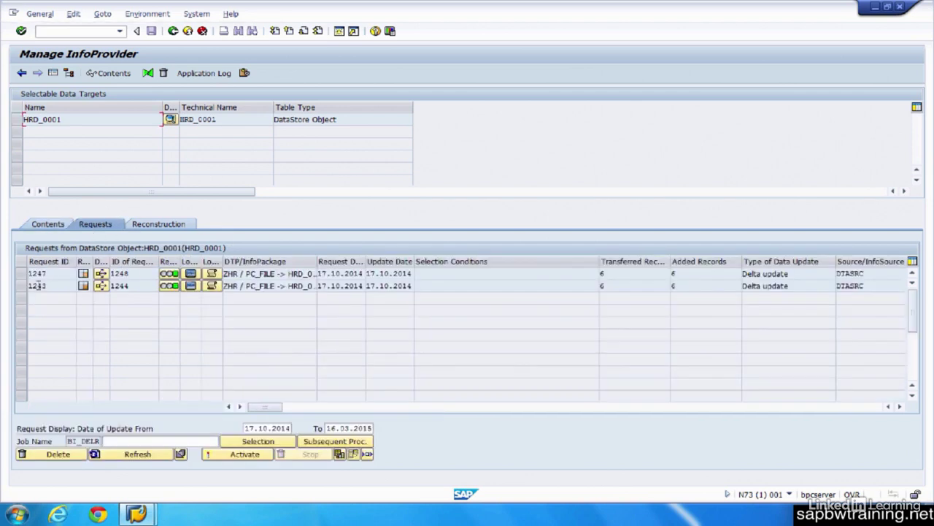
click(22, 287)
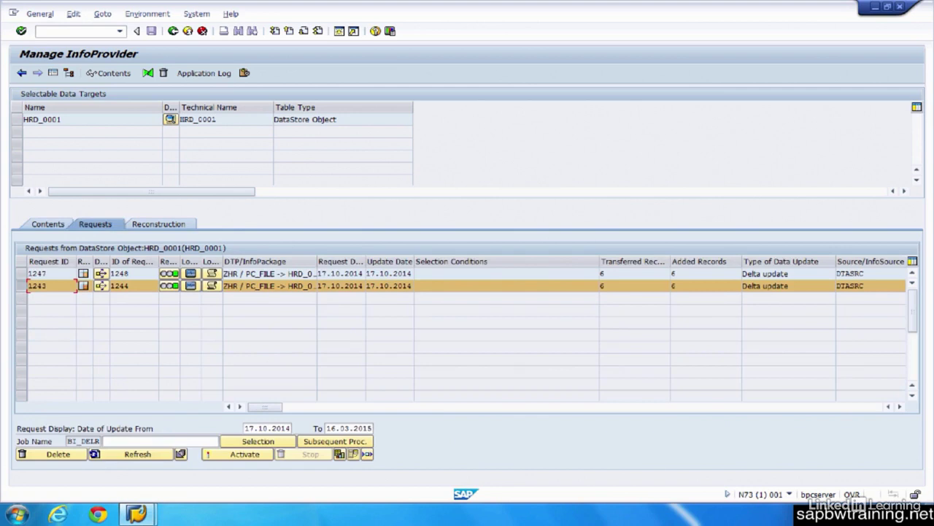
click(40, 224)
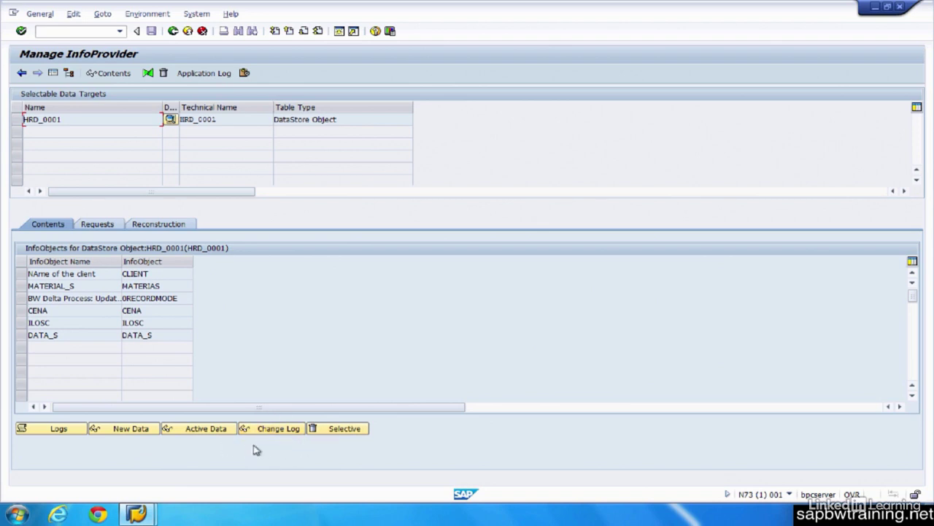
click(280, 428)
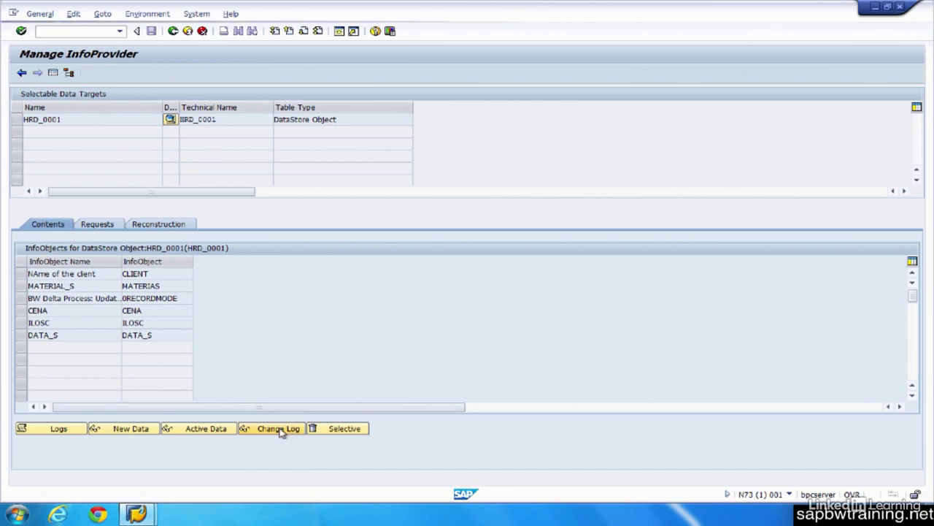
click(22, 75)
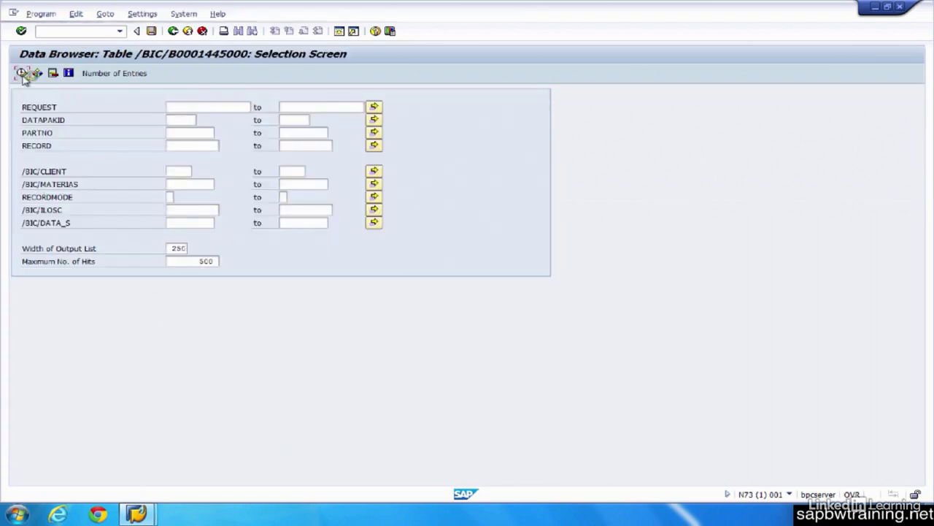
click(173, 32)
click(173, 33)
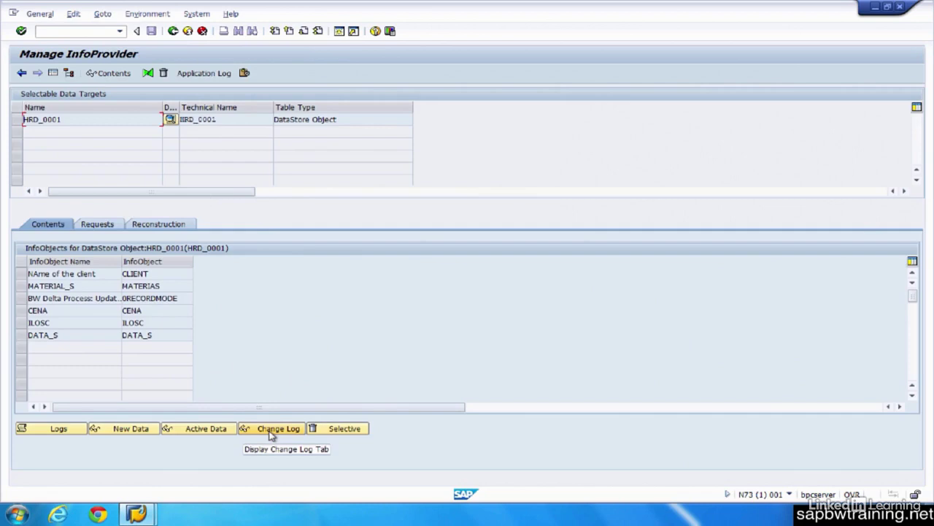
click(173, 32)
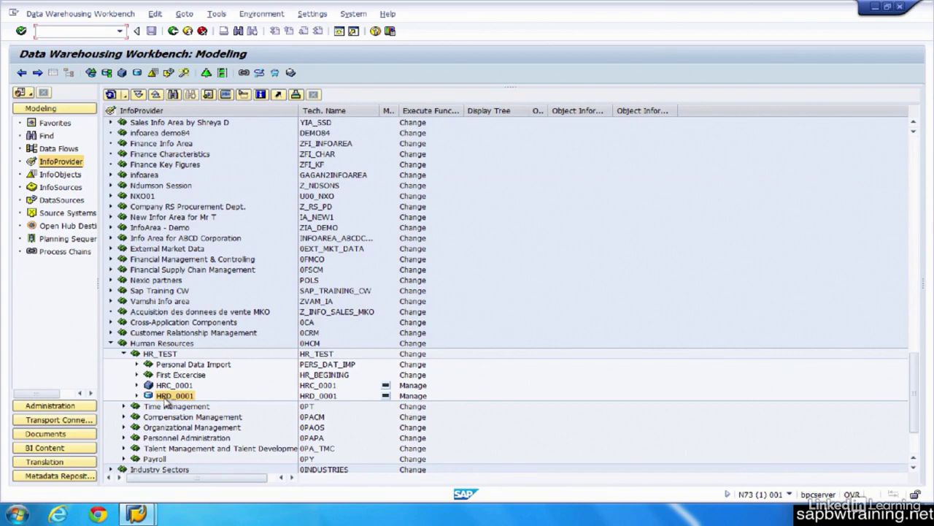
right_click(167, 398)
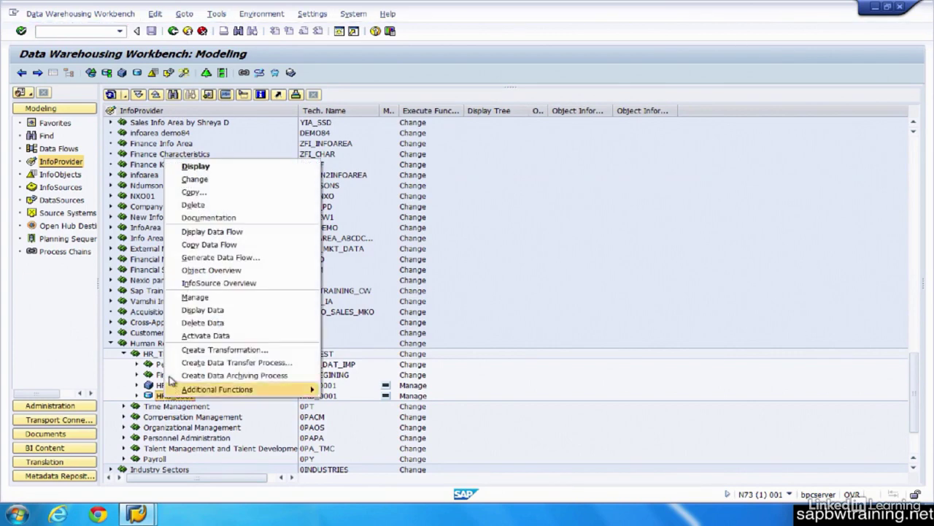
click(191, 311)
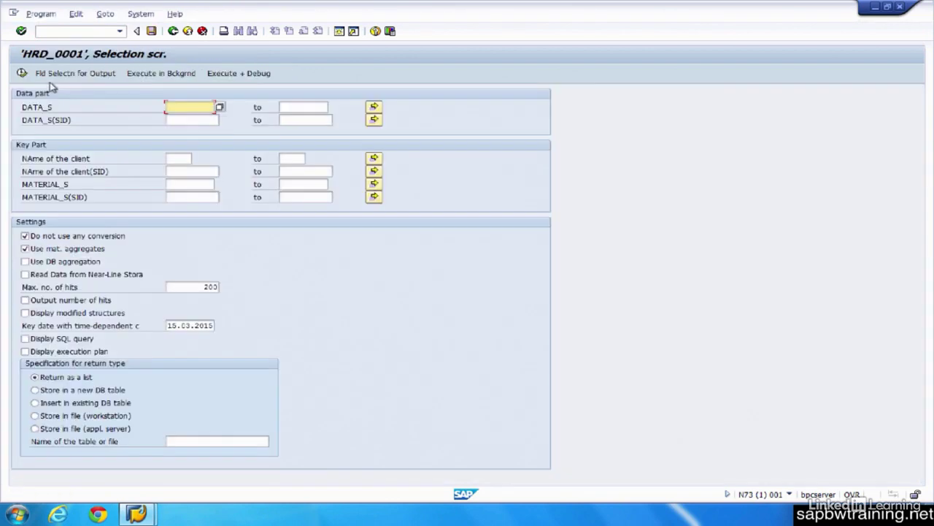
click(23, 72)
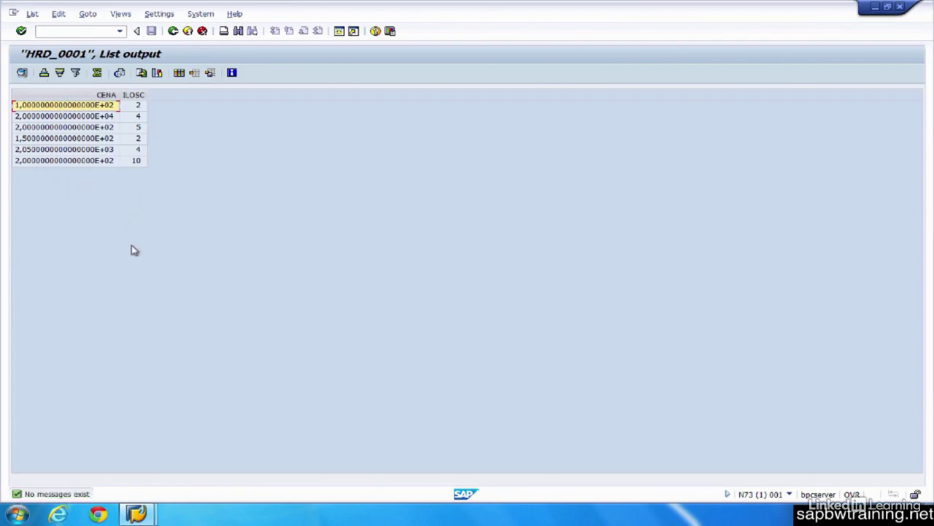
click(96, 151)
click(108, 140)
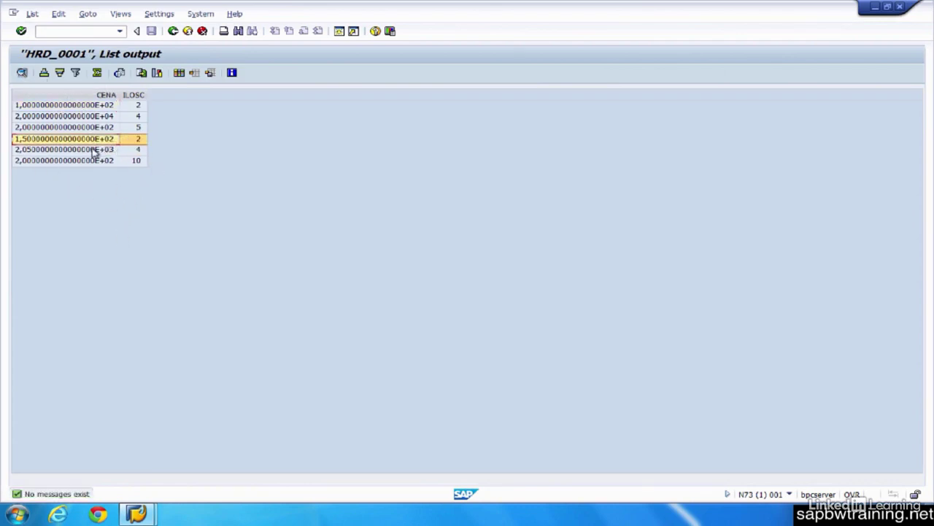
click(96, 152)
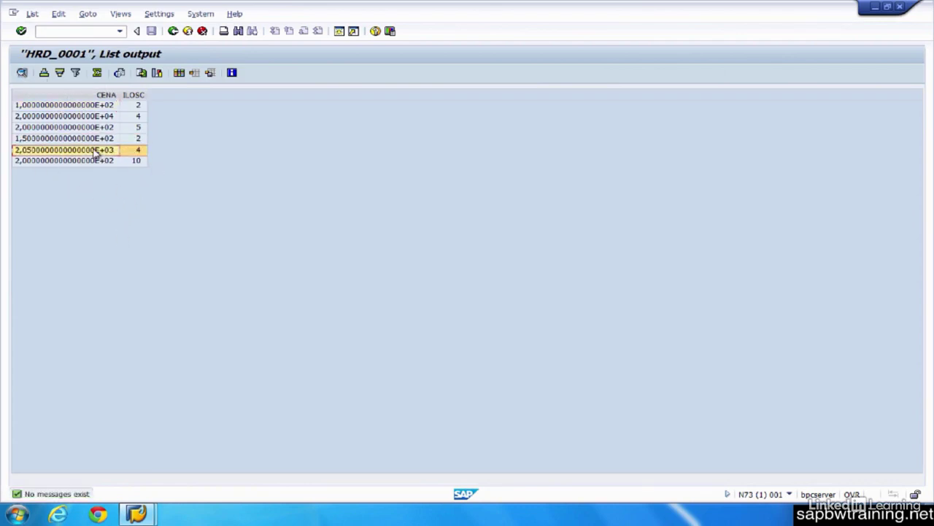
click(172, 31)
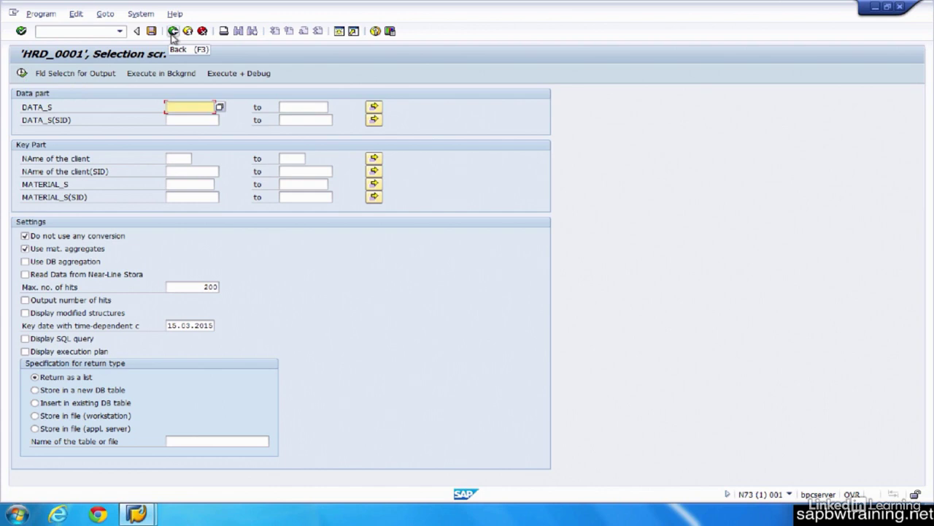
click(173, 32)
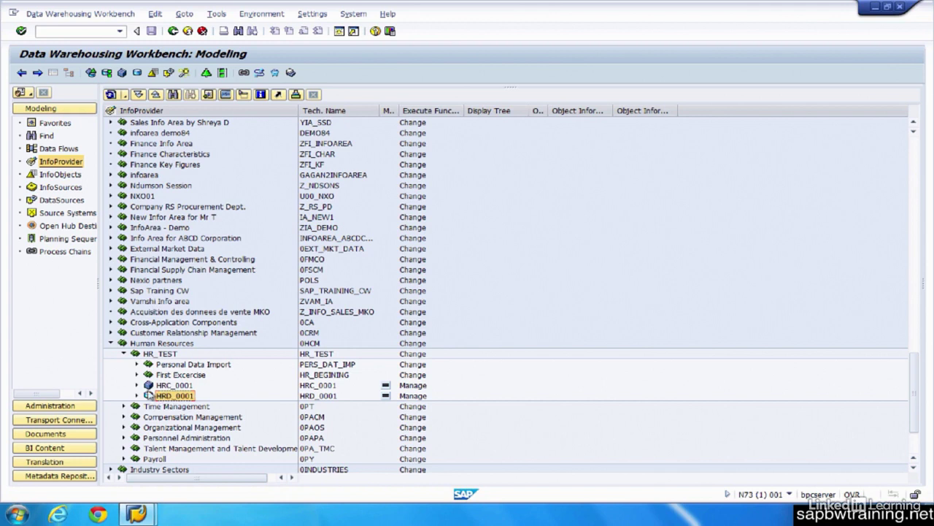
Step: Select HRC_0001 and HRD_0001 in the InfoProvider tree and open HRD_0001
click(173, 386)
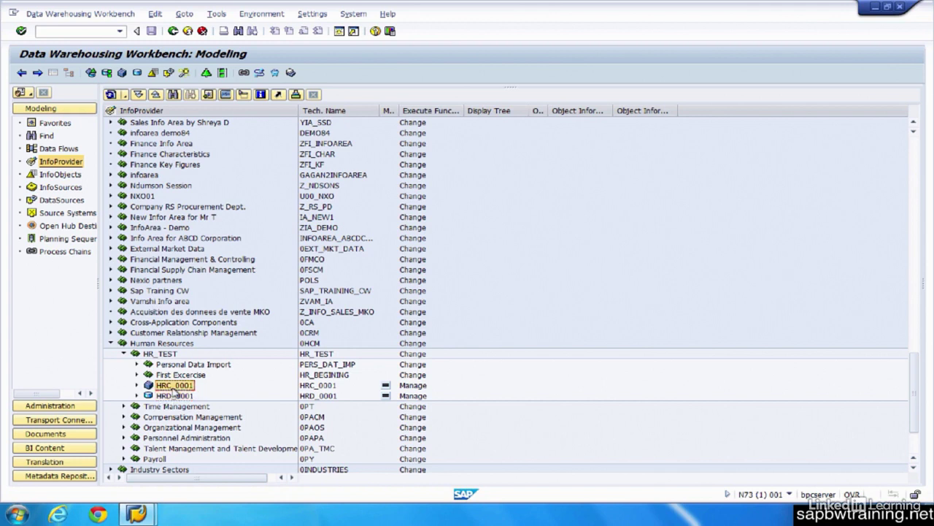
click(173, 395)
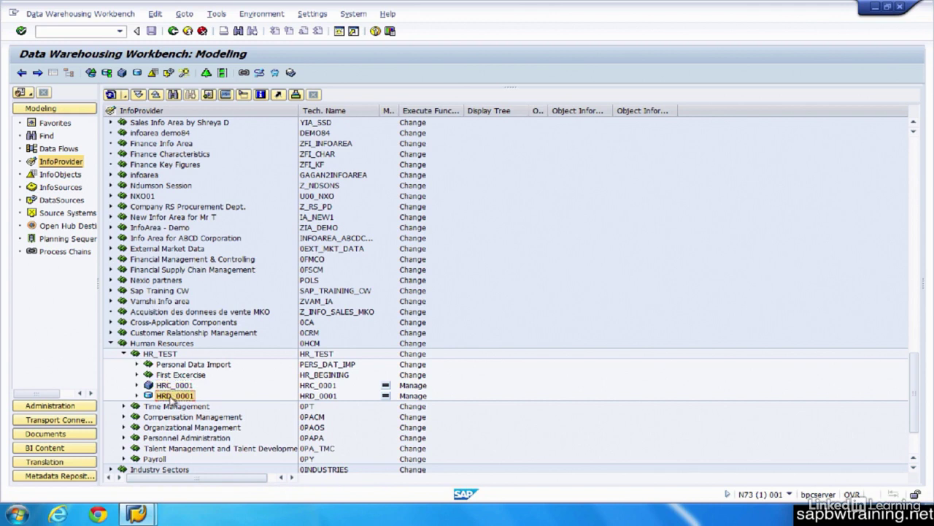
double_click(174, 396)
Step: Open HRC_0001's definition, check its key figures ILOSC and CENA, and return to the tree
double_click(159, 386)
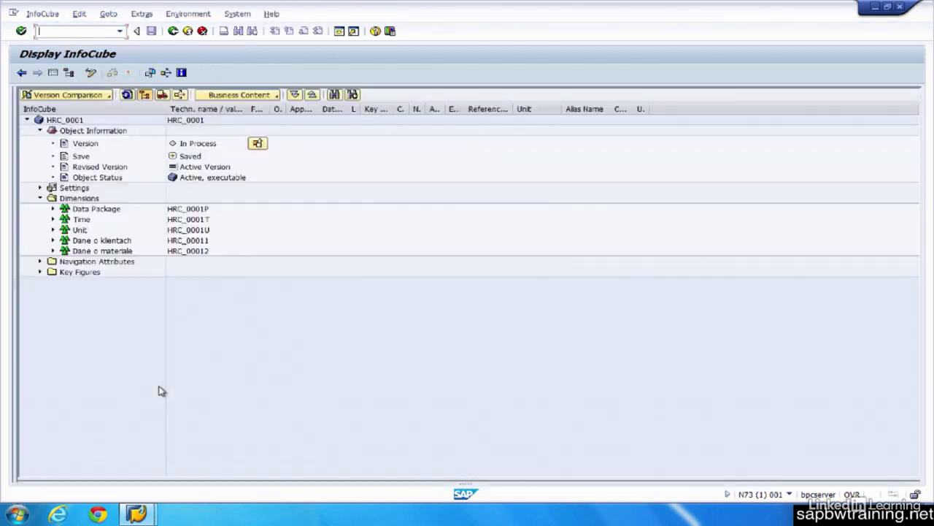
click(41, 272)
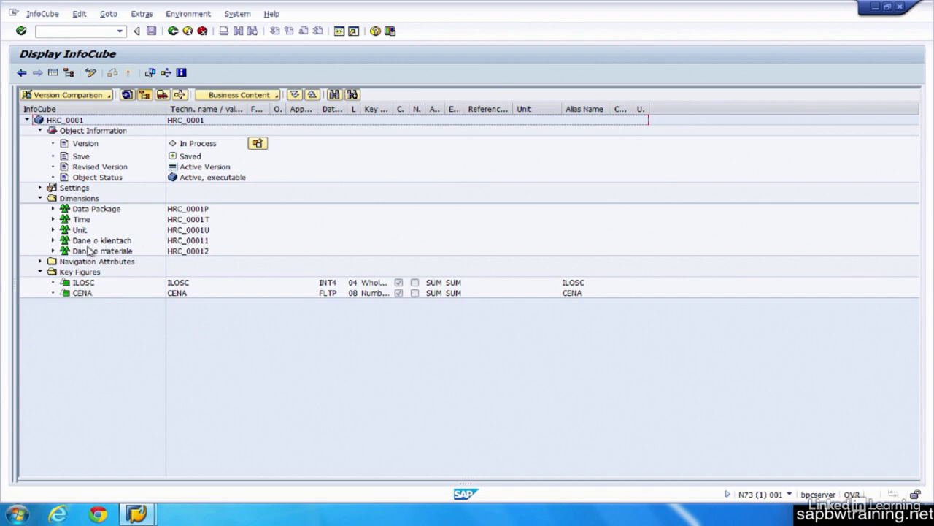
click(172, 32)
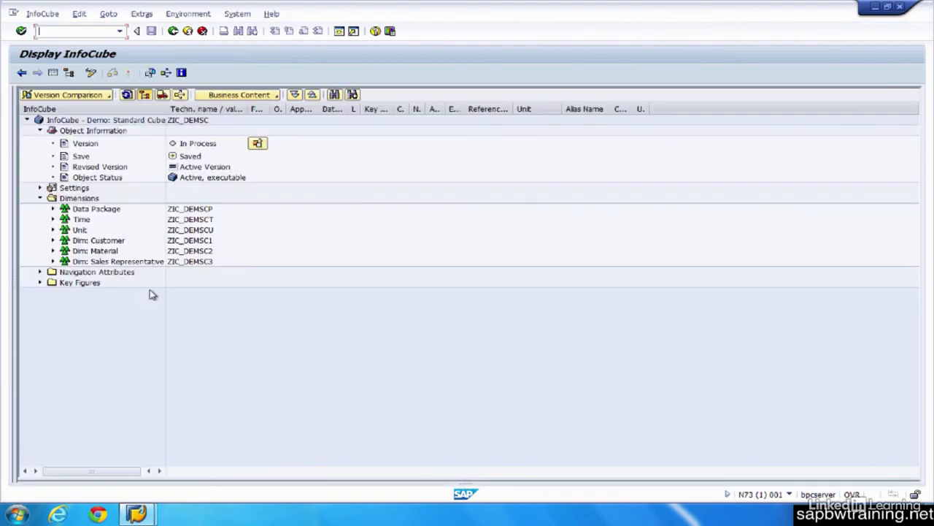
Step: Point out ZIC_DEMSC's Data Package, Time, Unit and Customer (ZIC_DEMSC1) dimensions
click(192, 243)
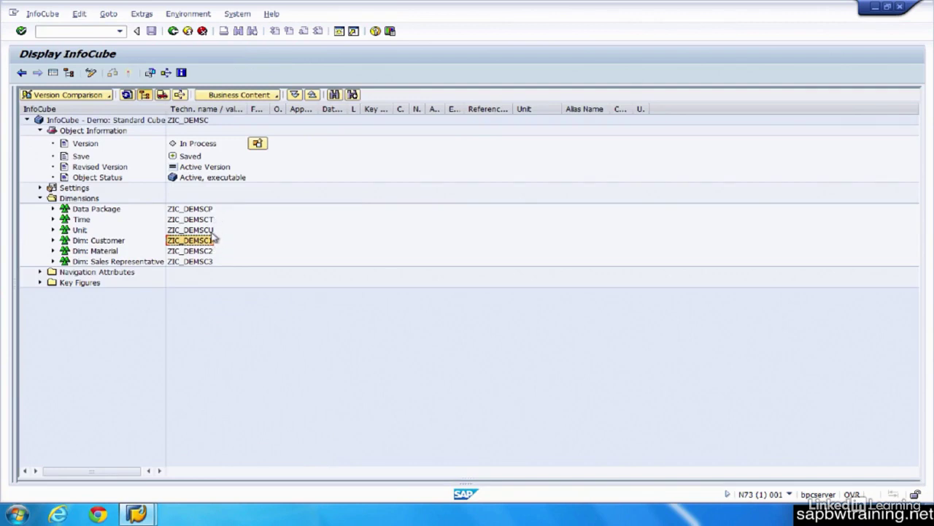
click(207, 210)
click(210, 219)
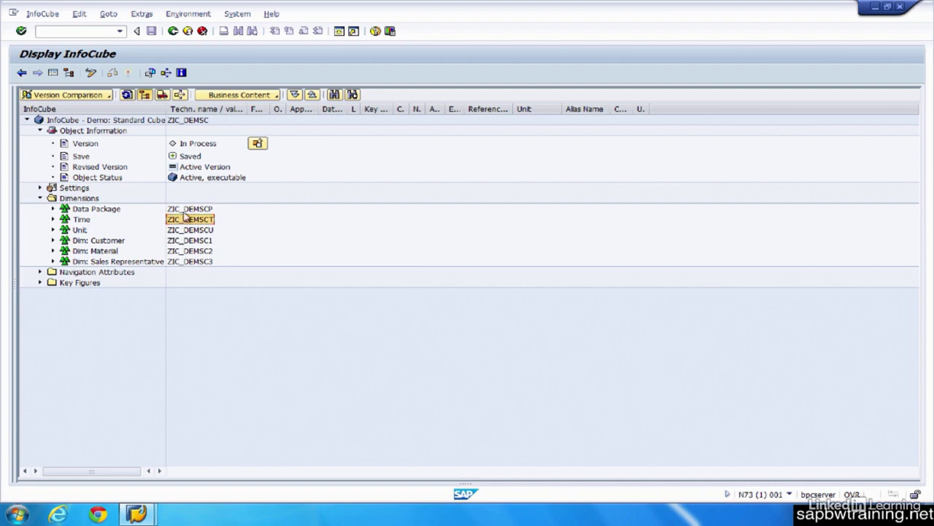
click(105, 209)
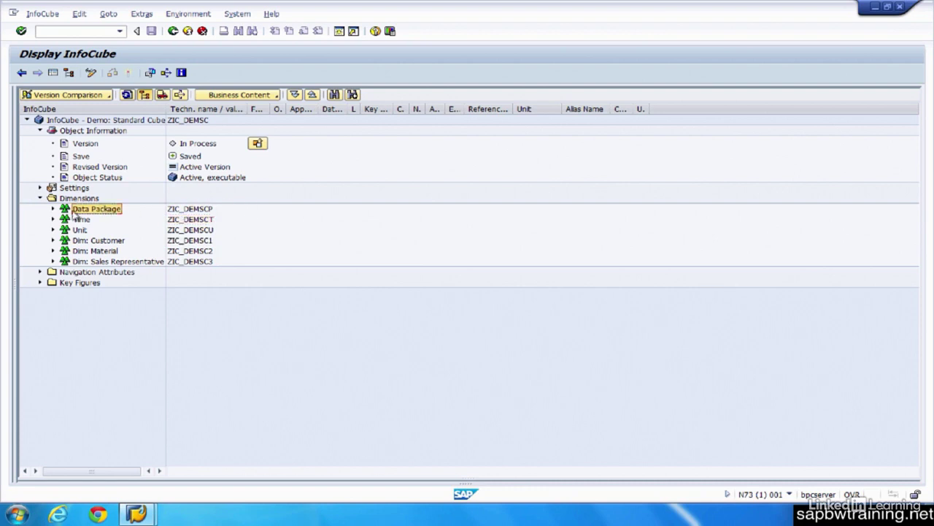
click(83, 220)
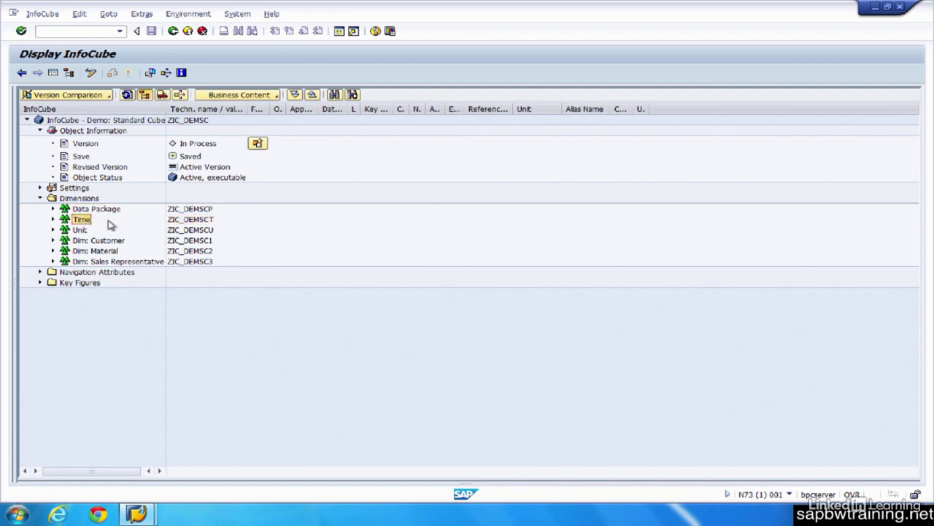
click(79, 230)
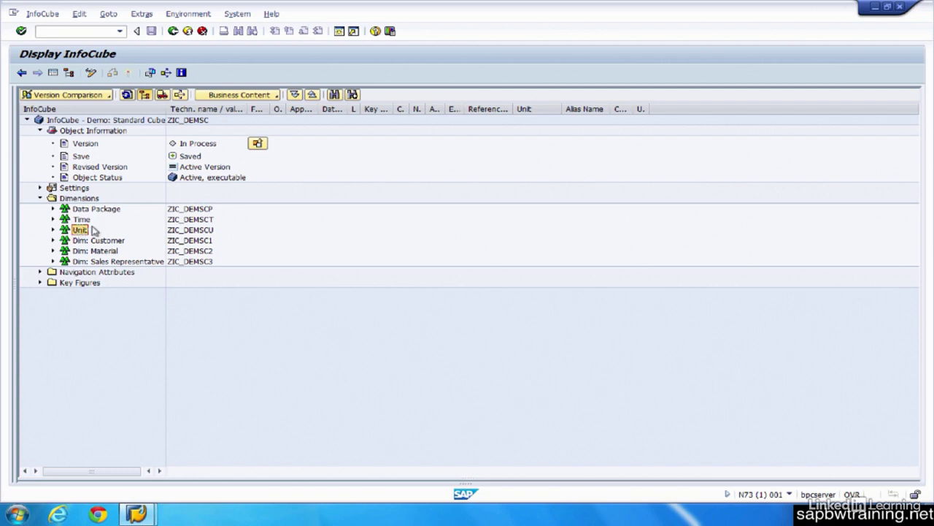
click(197, 243)
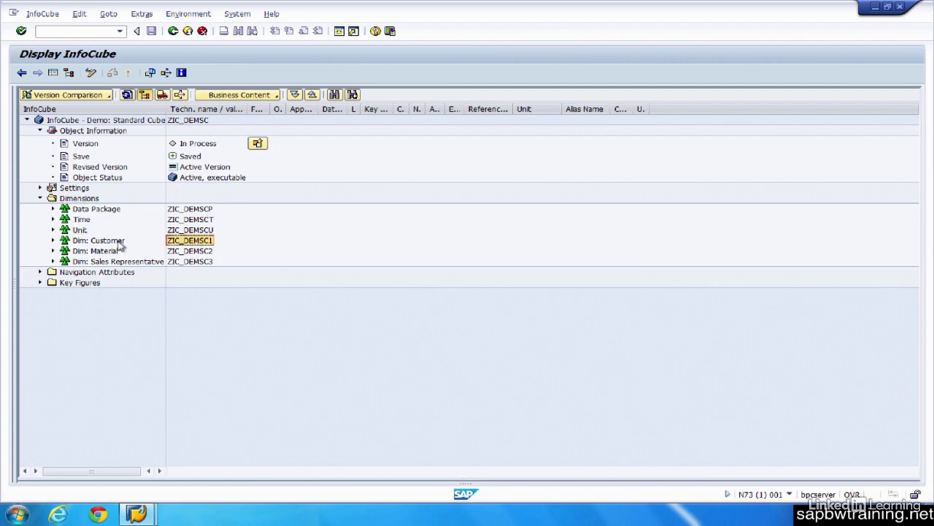
Step: Expand Dim: Customer, Dim: Material and Dim: Sales Representative, then return to Modeling
click(52, 240)
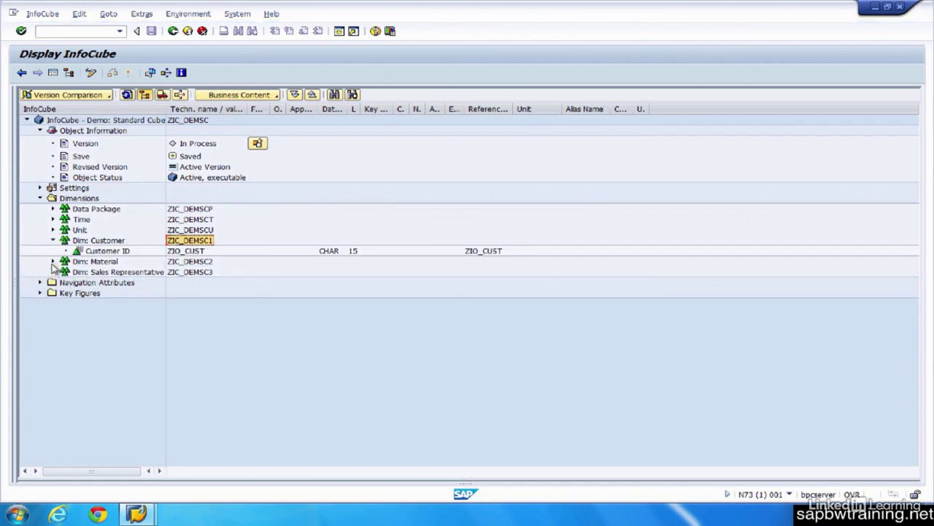
click(52, 262)
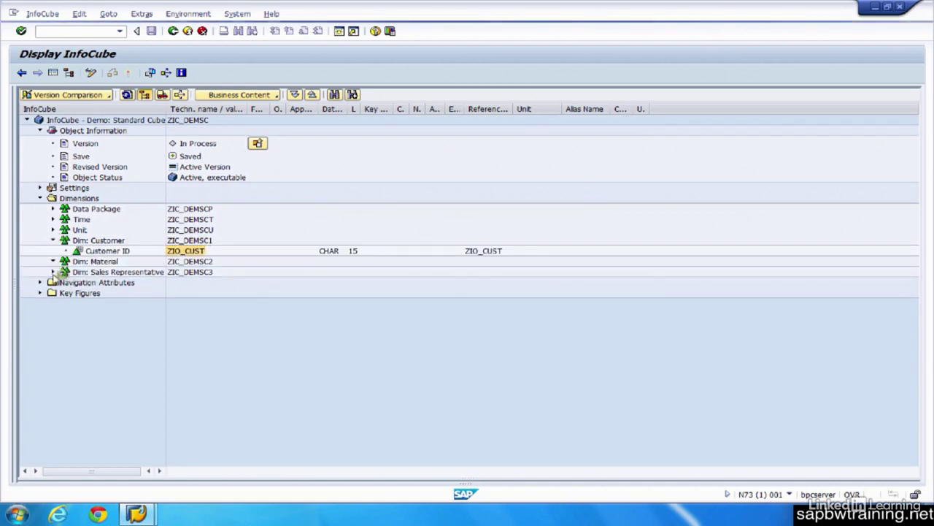
click(53, 282)
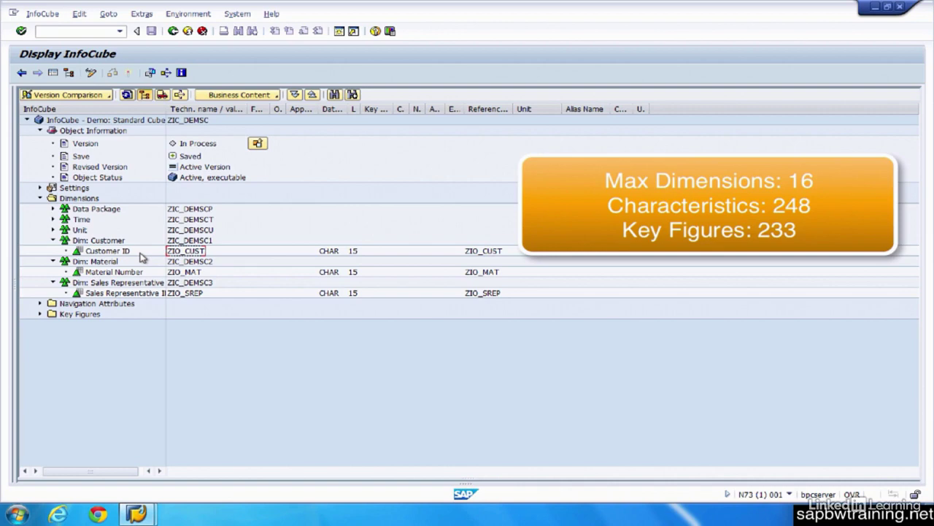
key(F3)
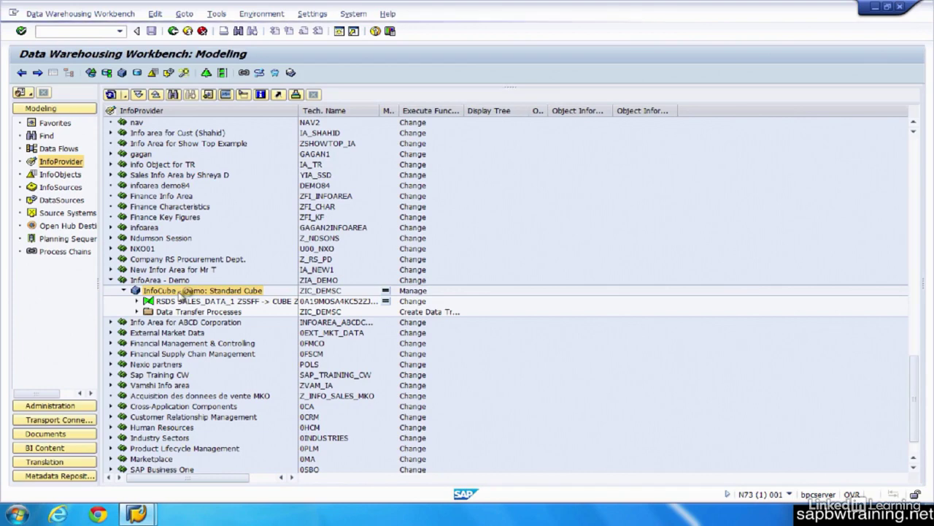
Step: Open Manage for InfoCube - Demo: Standard Cube and review its Contents and Performance tabs
right_click(184, 291)
click(216, 192)
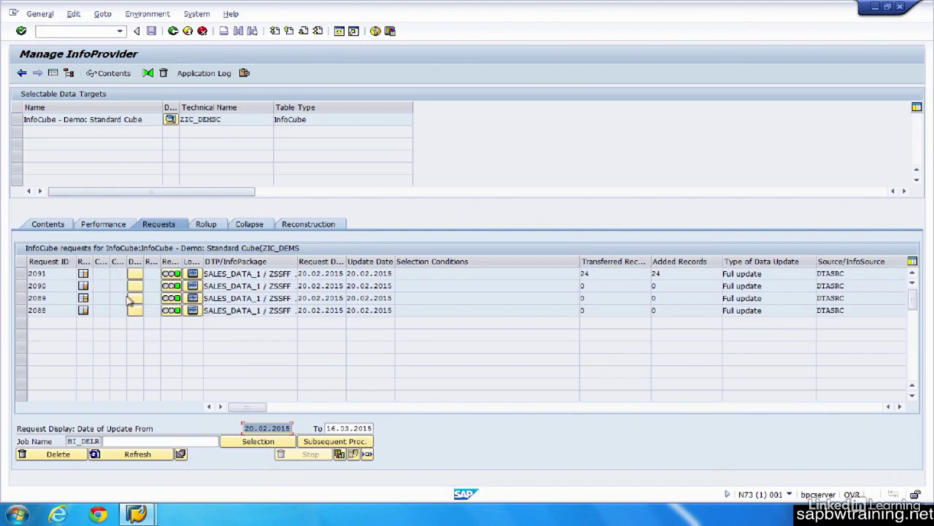
click(50, 226)
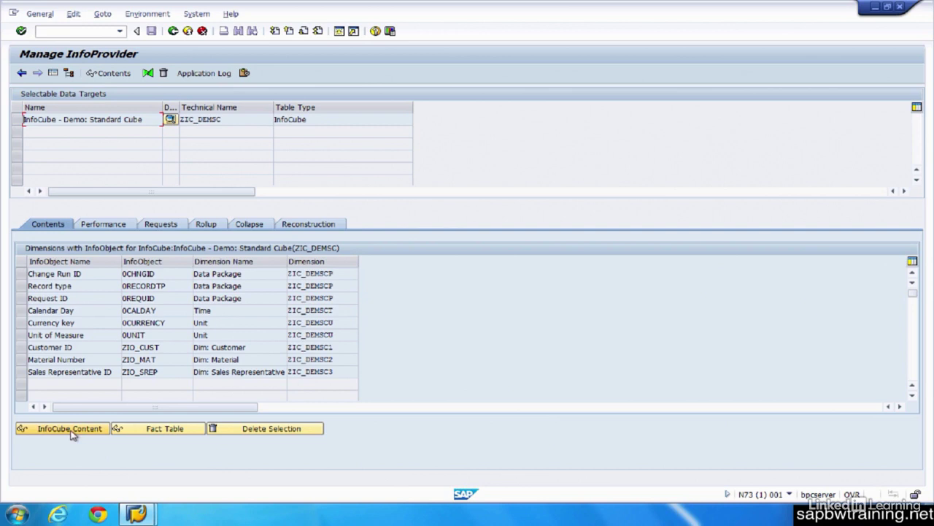
click(103, 225)
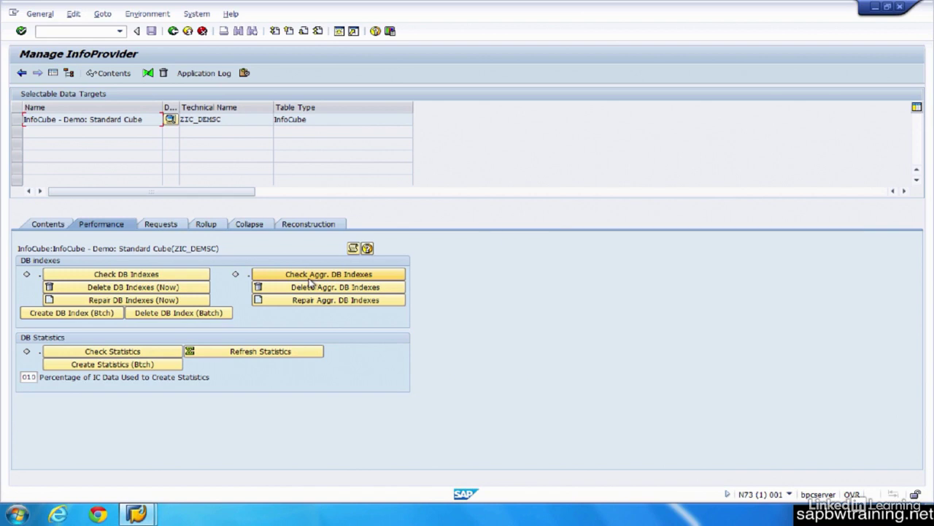
Step: View the Rollup tab, then the Collapse tab proposing compression up to request 2091
click(205, 224)
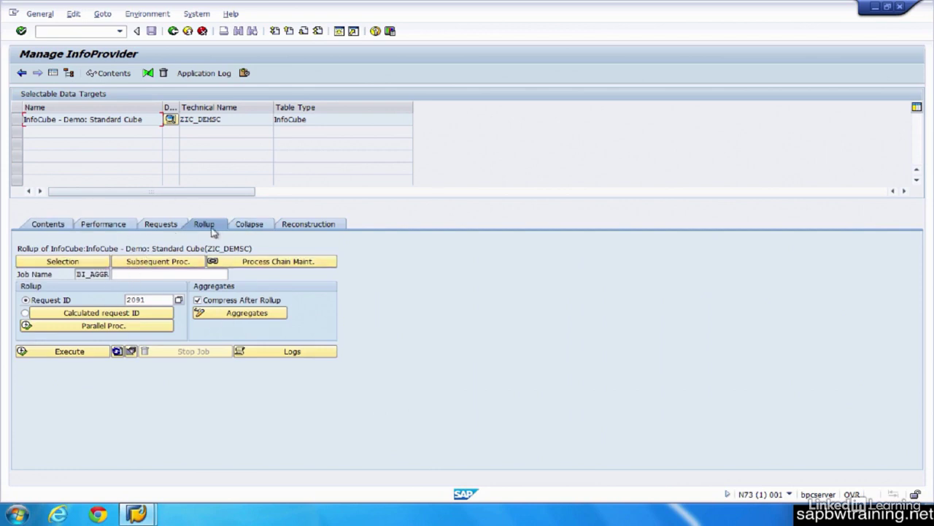
click(246, 225)
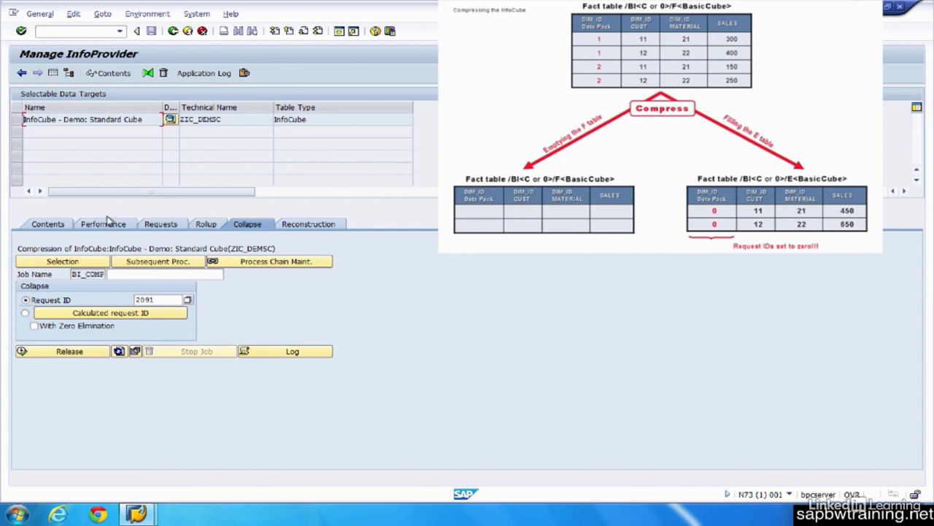
Step: List the cube's loaded requests and select all four, 2091, 2090, 2089 and 2088
click(159, 224)
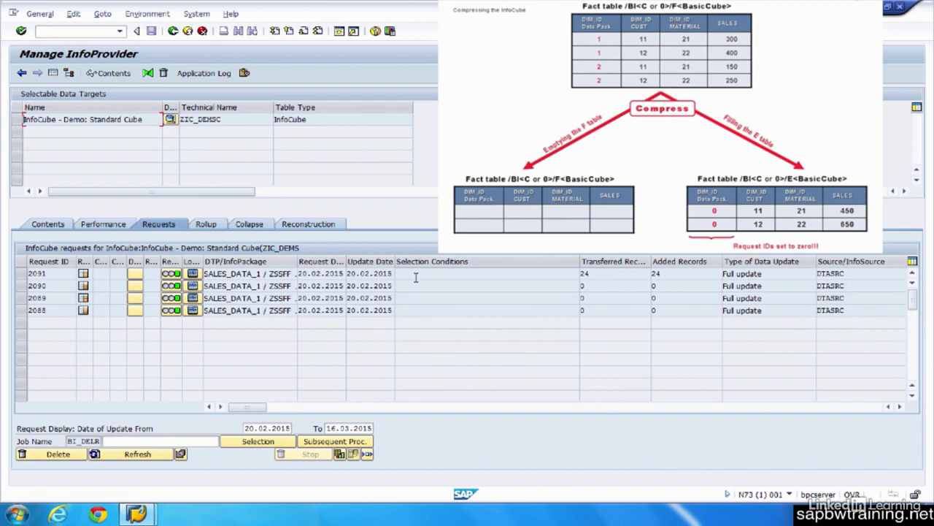
click(20, 275)
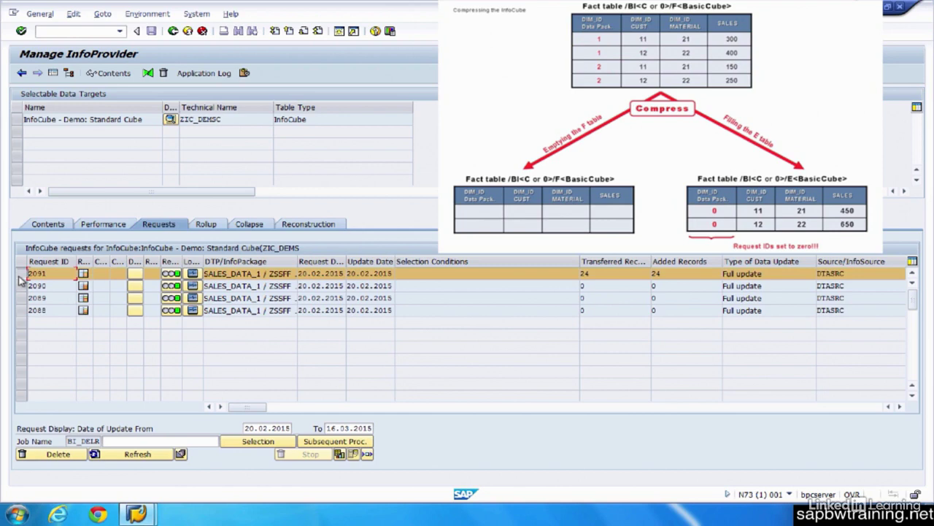
ctrl+click(22, 286)
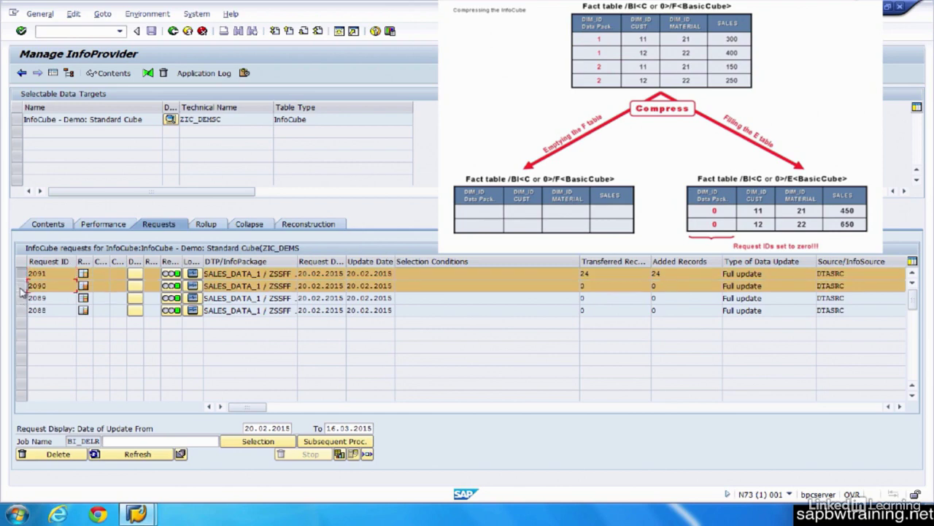
ctrl+click(21, 298)
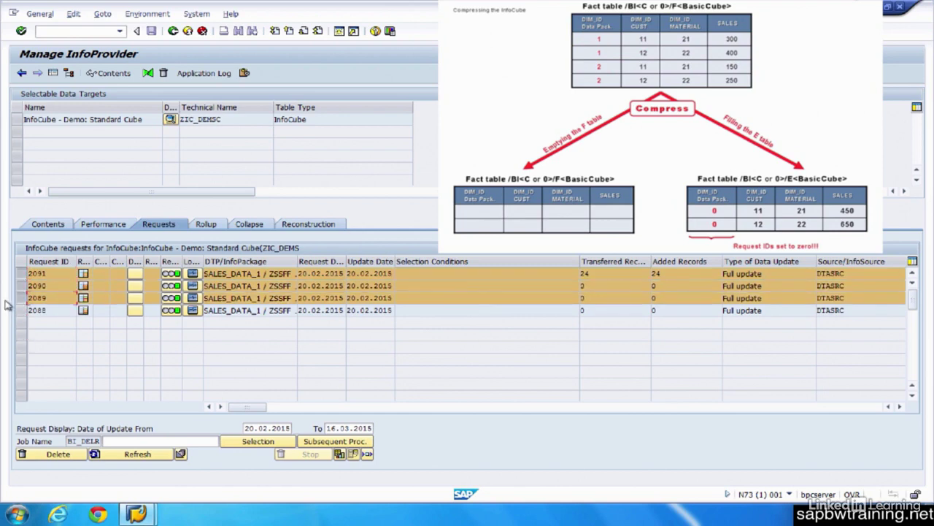
ctrl+click(20, 311)
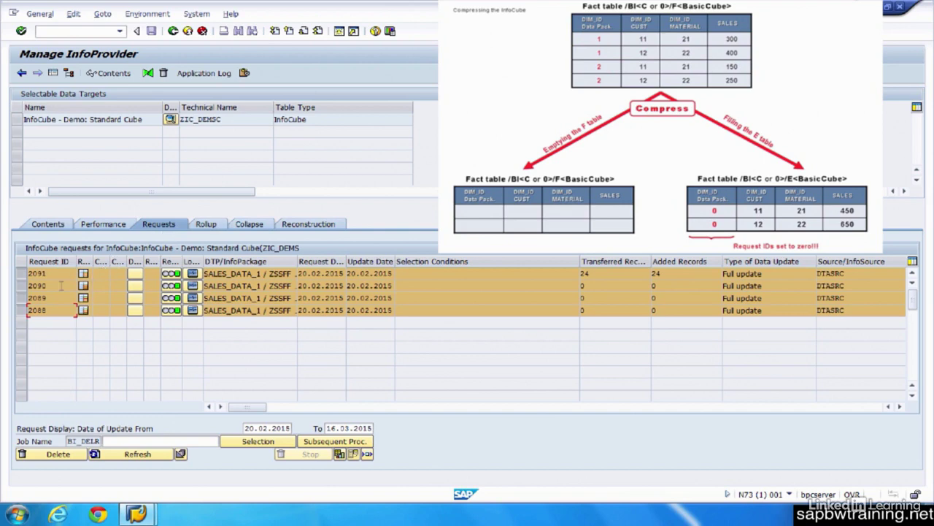
Step: Switch back to the Collapse tab with request ID 2091 entered for compression
click(252, 226)
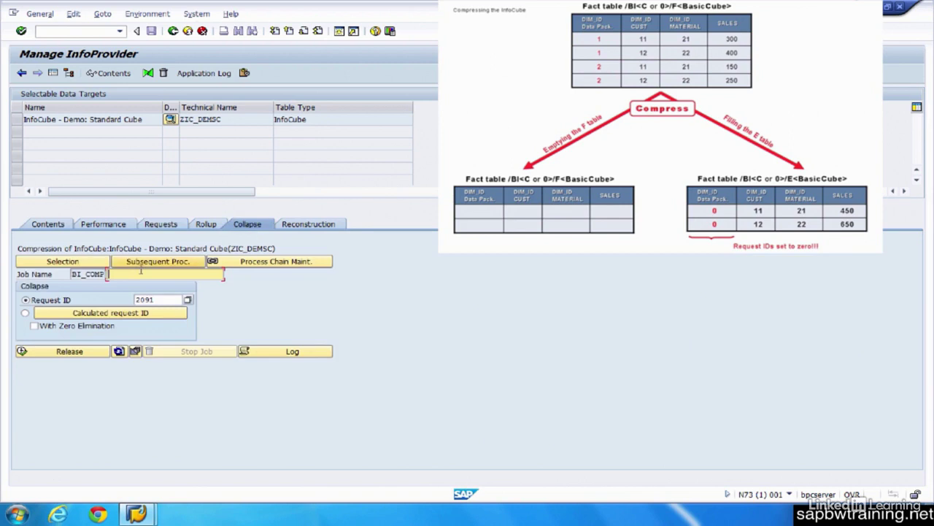